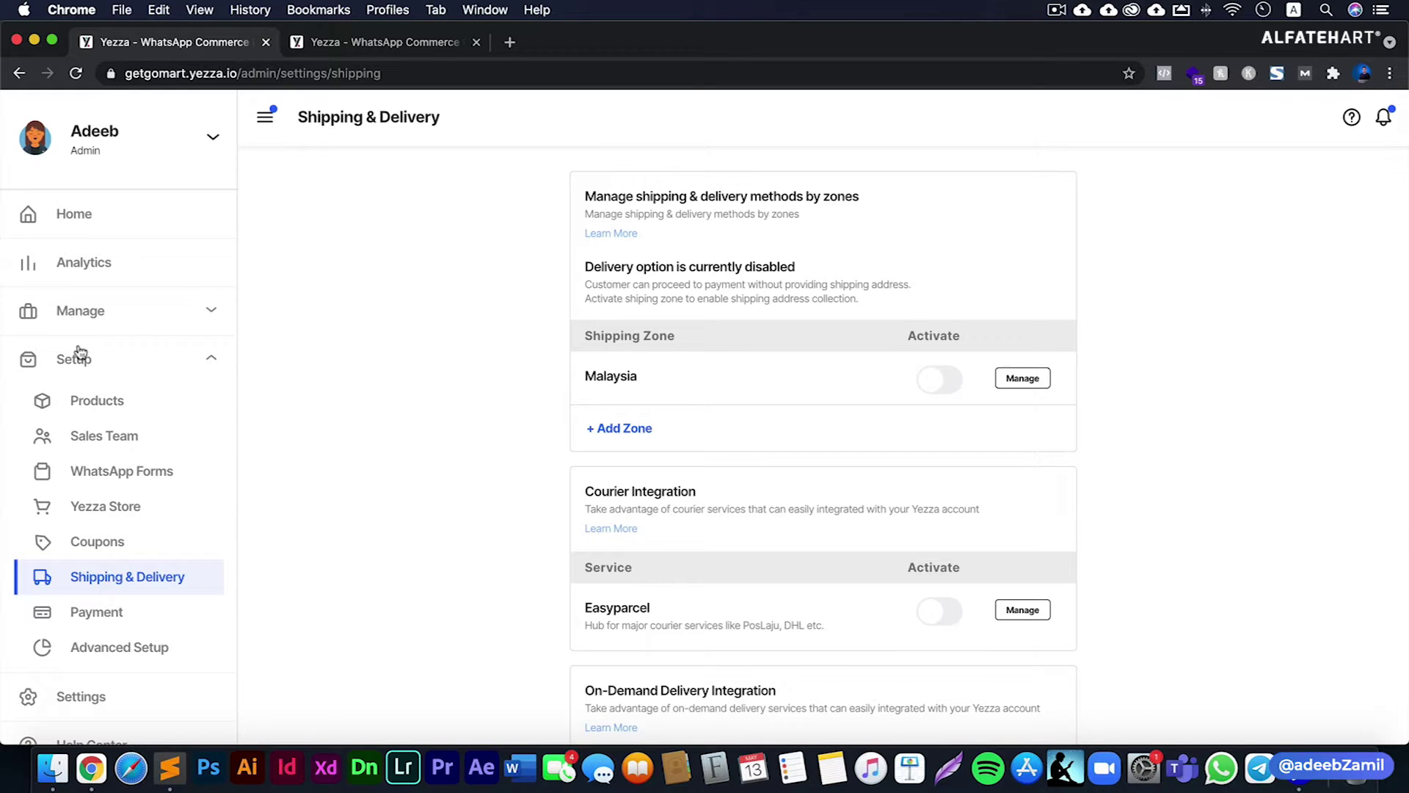
- Switch on the Easyparcel courier integration and open its Manage settings
left_click(124, 584)
scroll(516, 295, "down", 1)
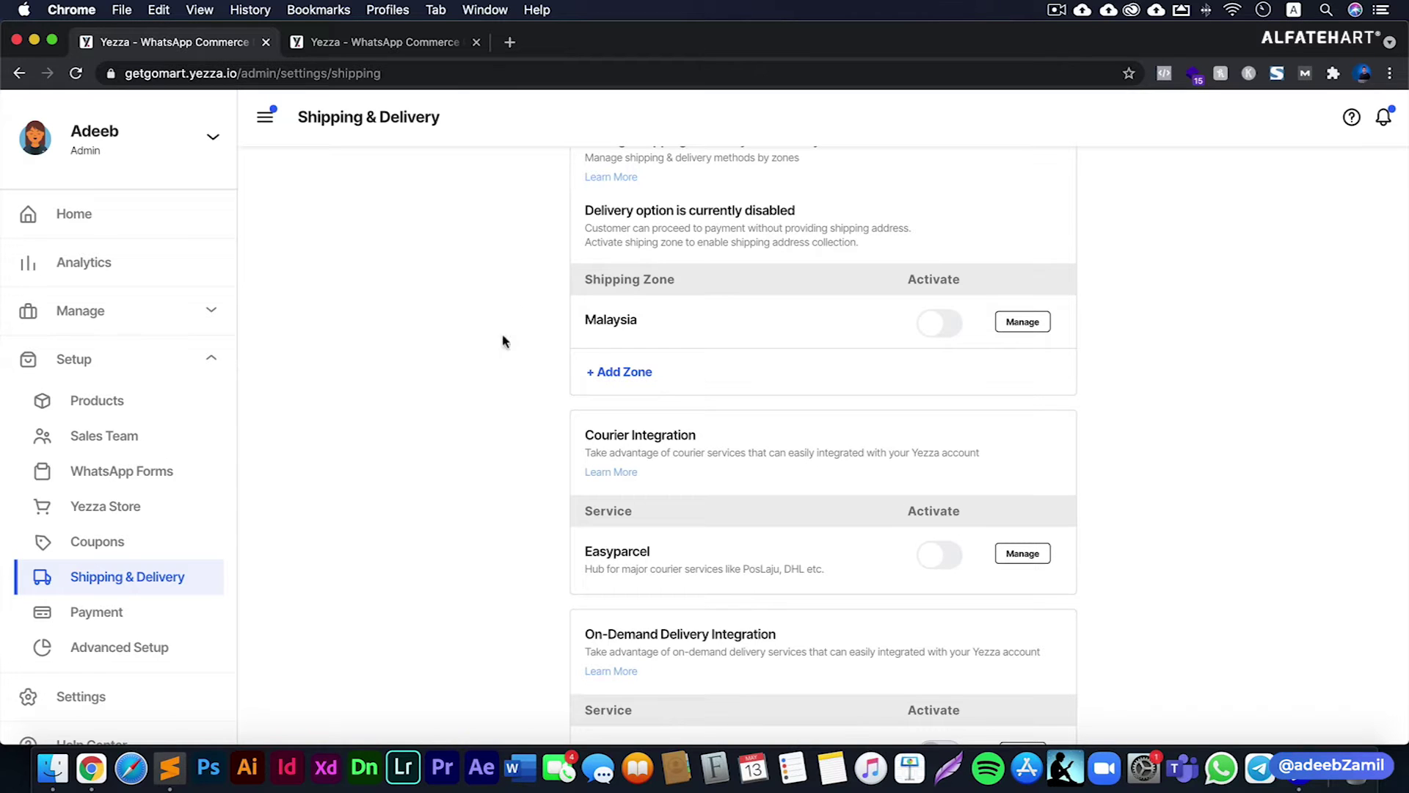
double_click(622, 553)
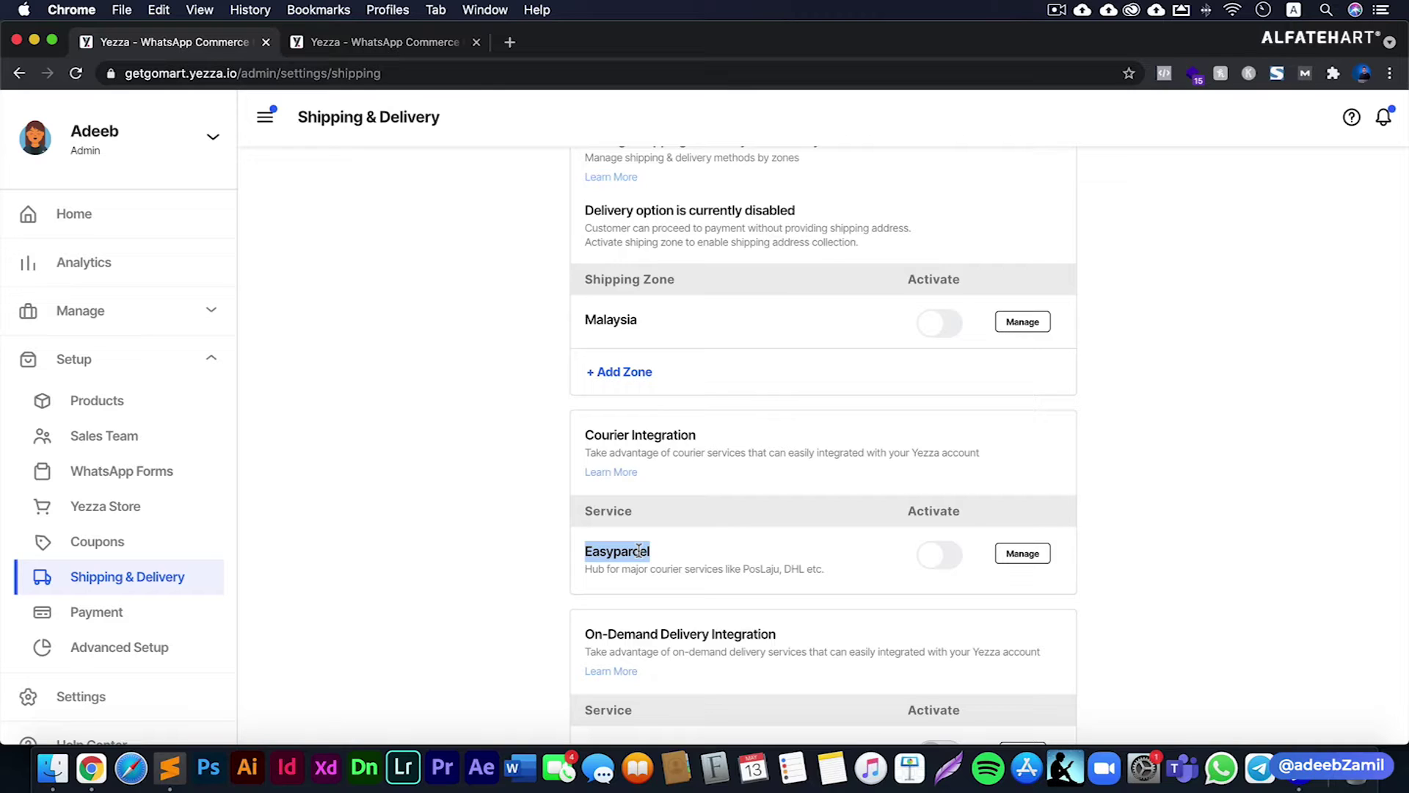
left_click(511, 562)
double_click(641, 555)
left_click(939, 556)
left_click(830, 556)
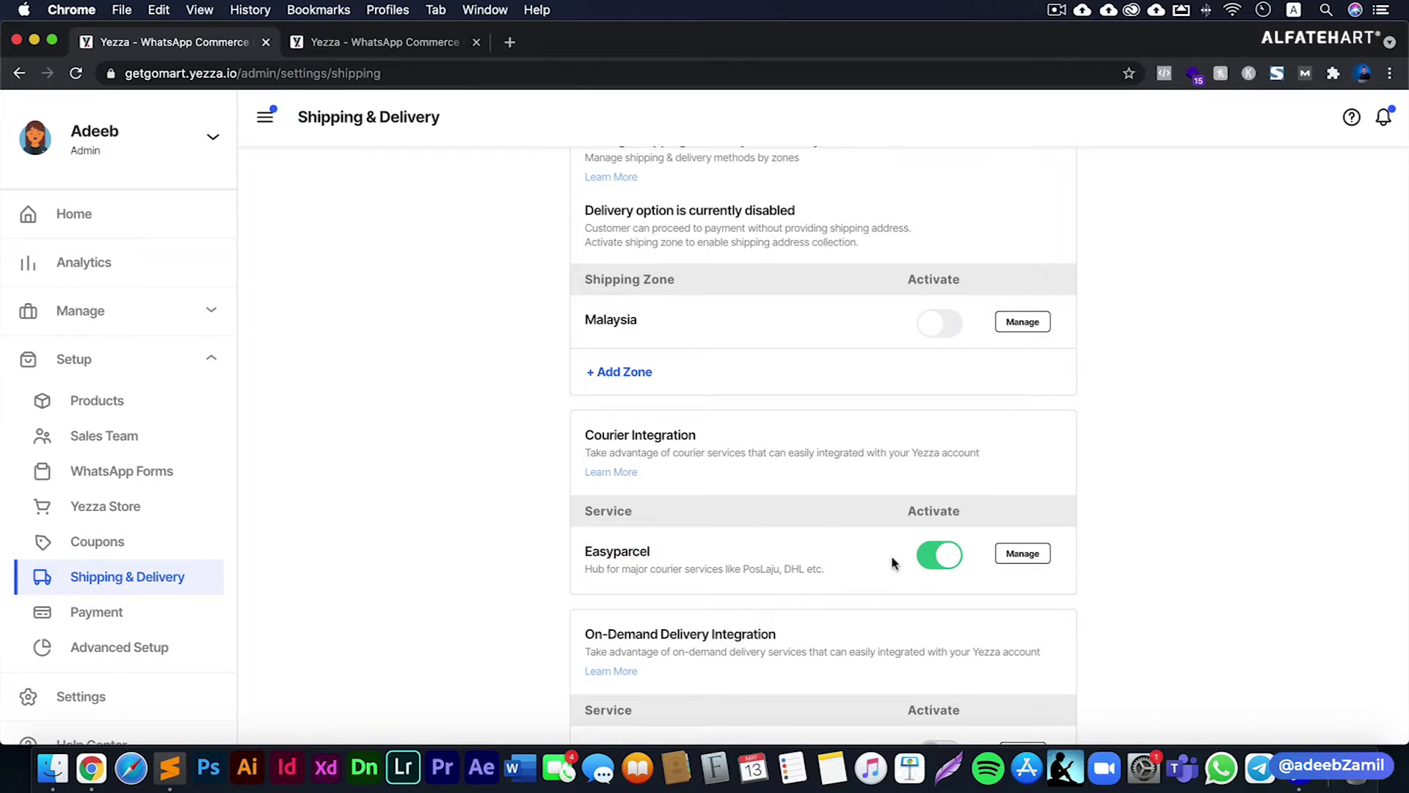
left_click(1013, 561)
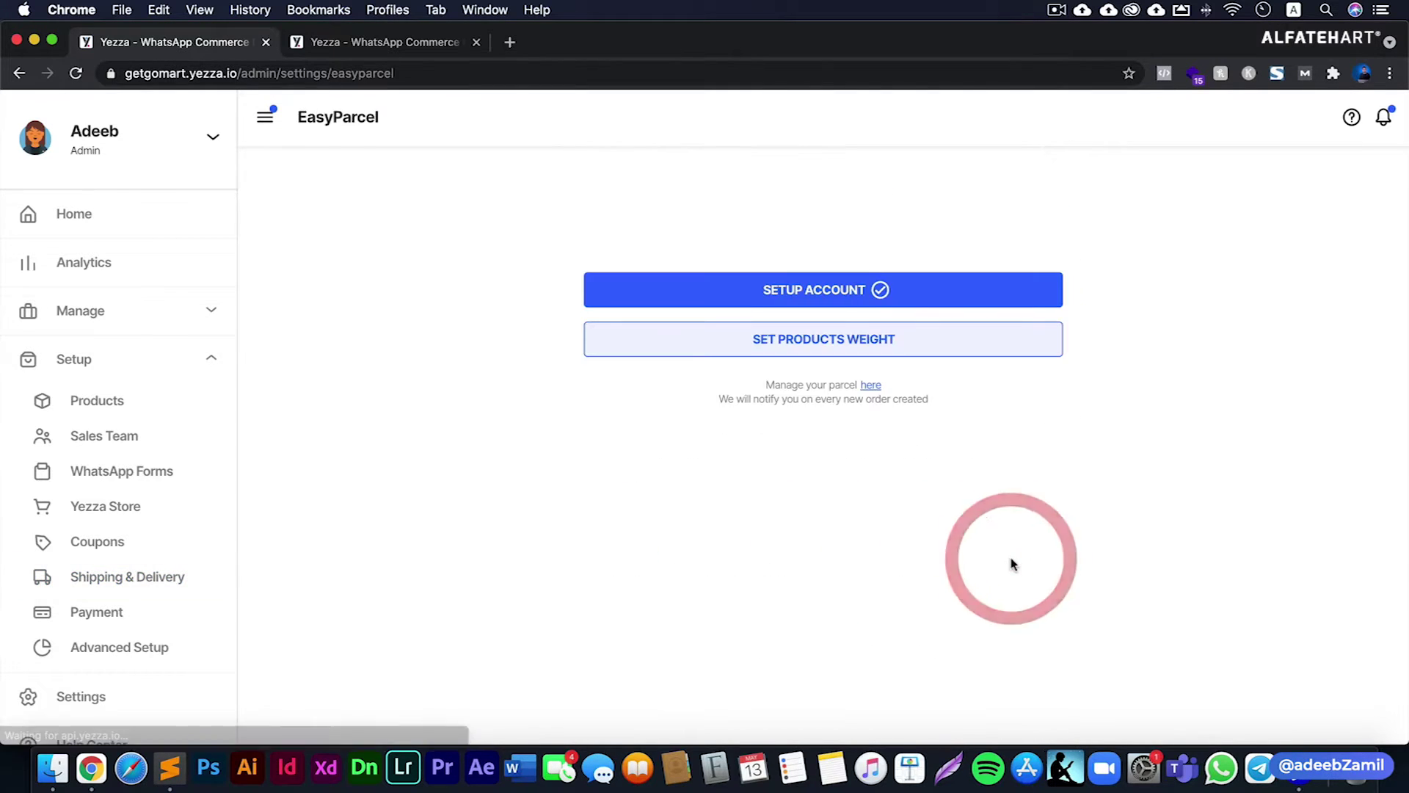
- In Setup Account, delete the old API key and open the EasyParcel dashboard in a new tab
left_click(832, 307)
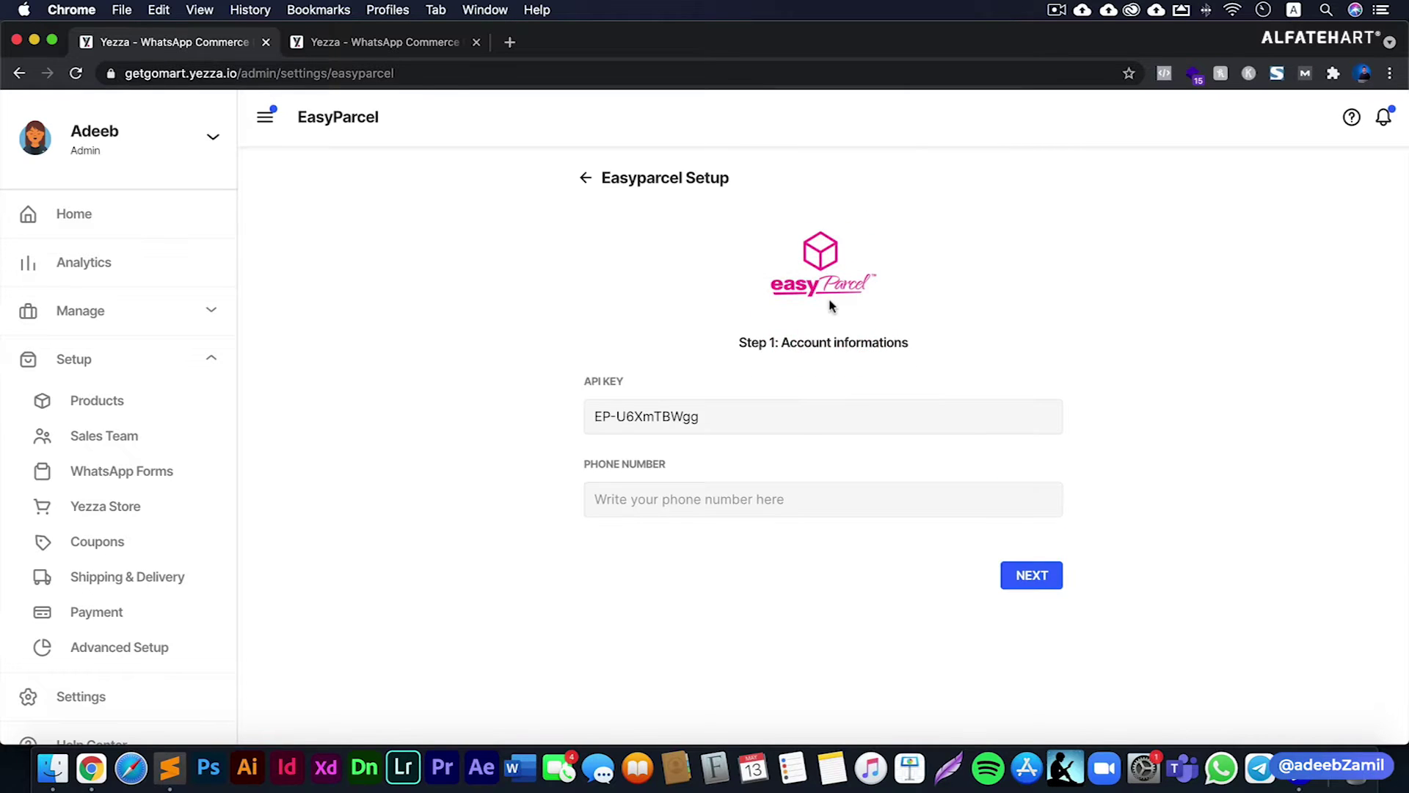
left_click_drag(593, 415, 711, 413)
left_click(662, 370)
triple_click(657, 424)
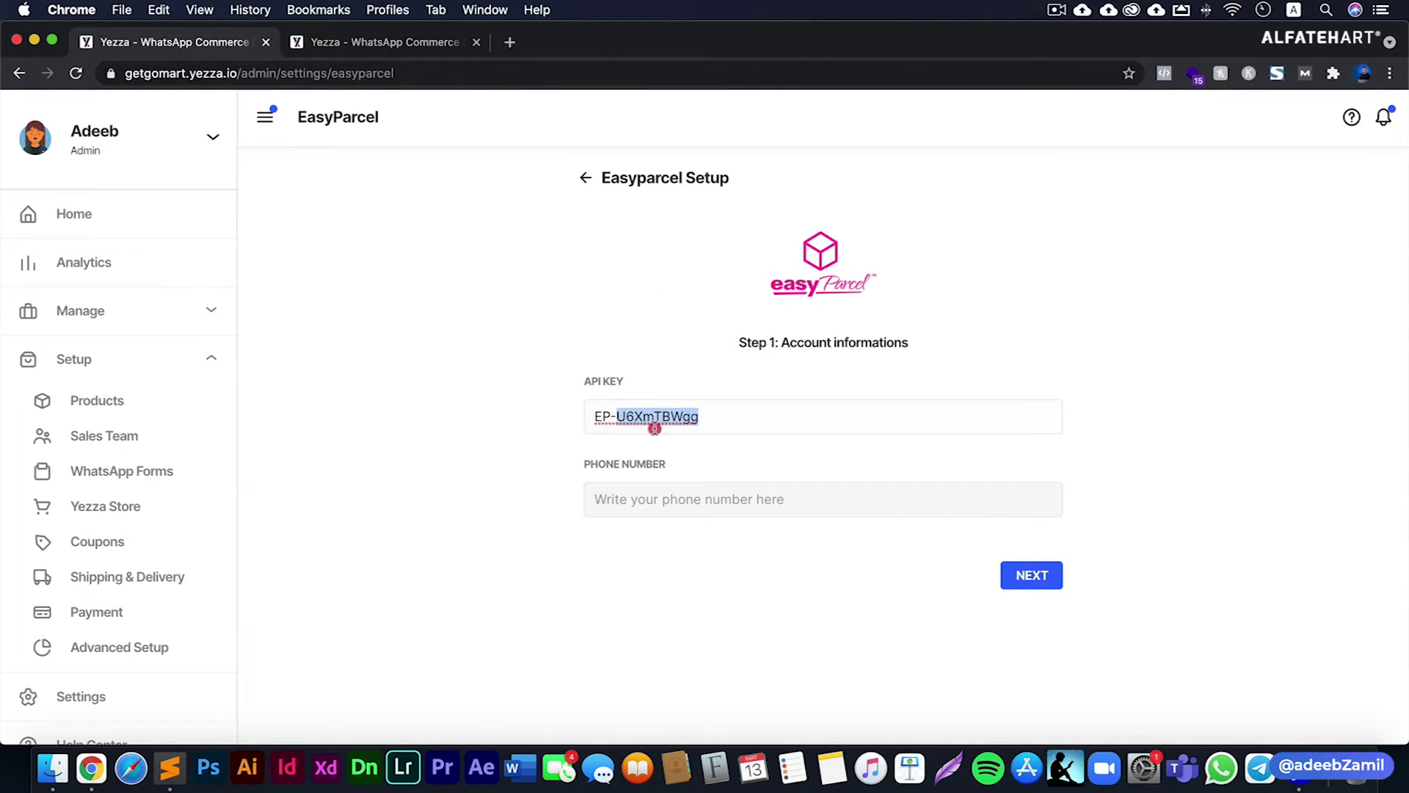
left_click(550, 433)
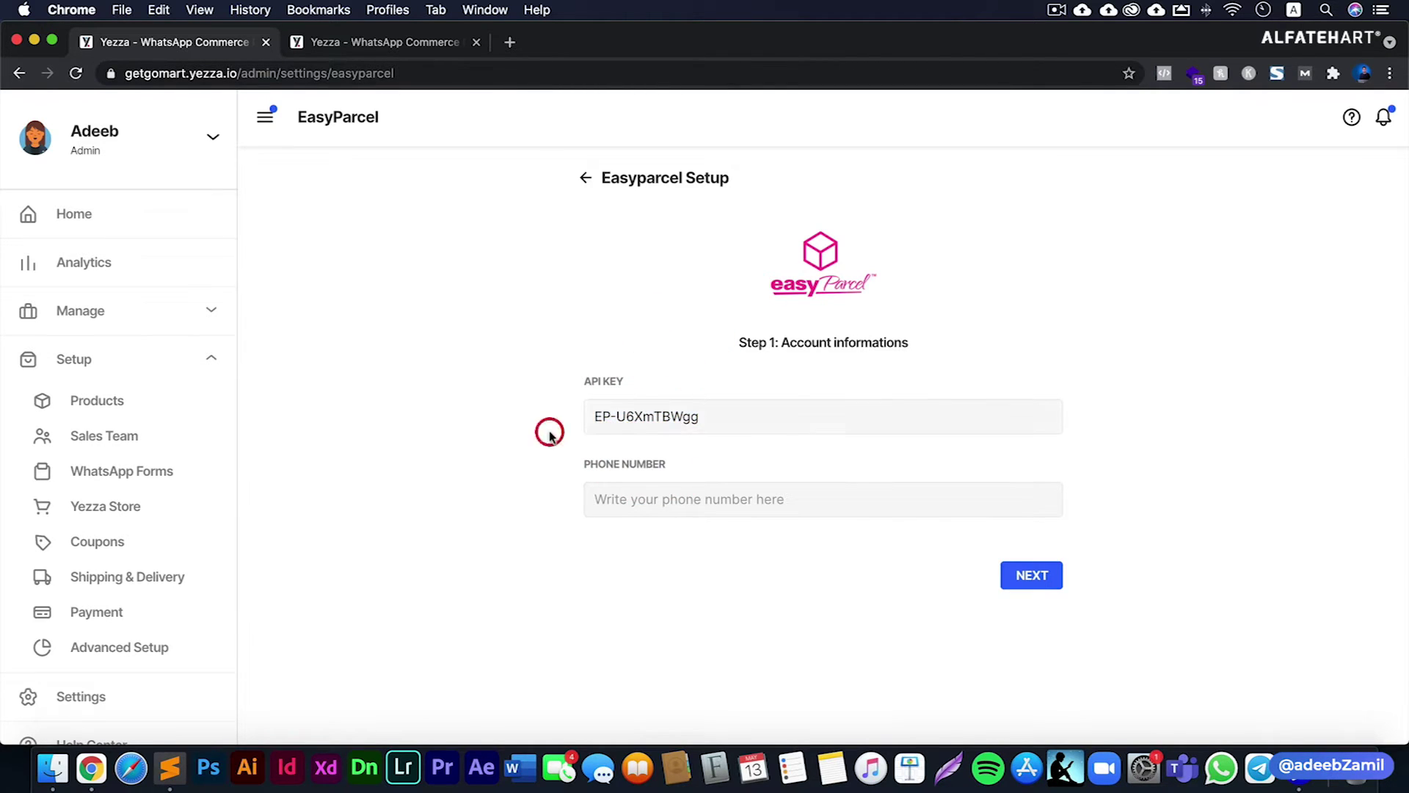
triple_click(588, 422)
key("BackSpace")
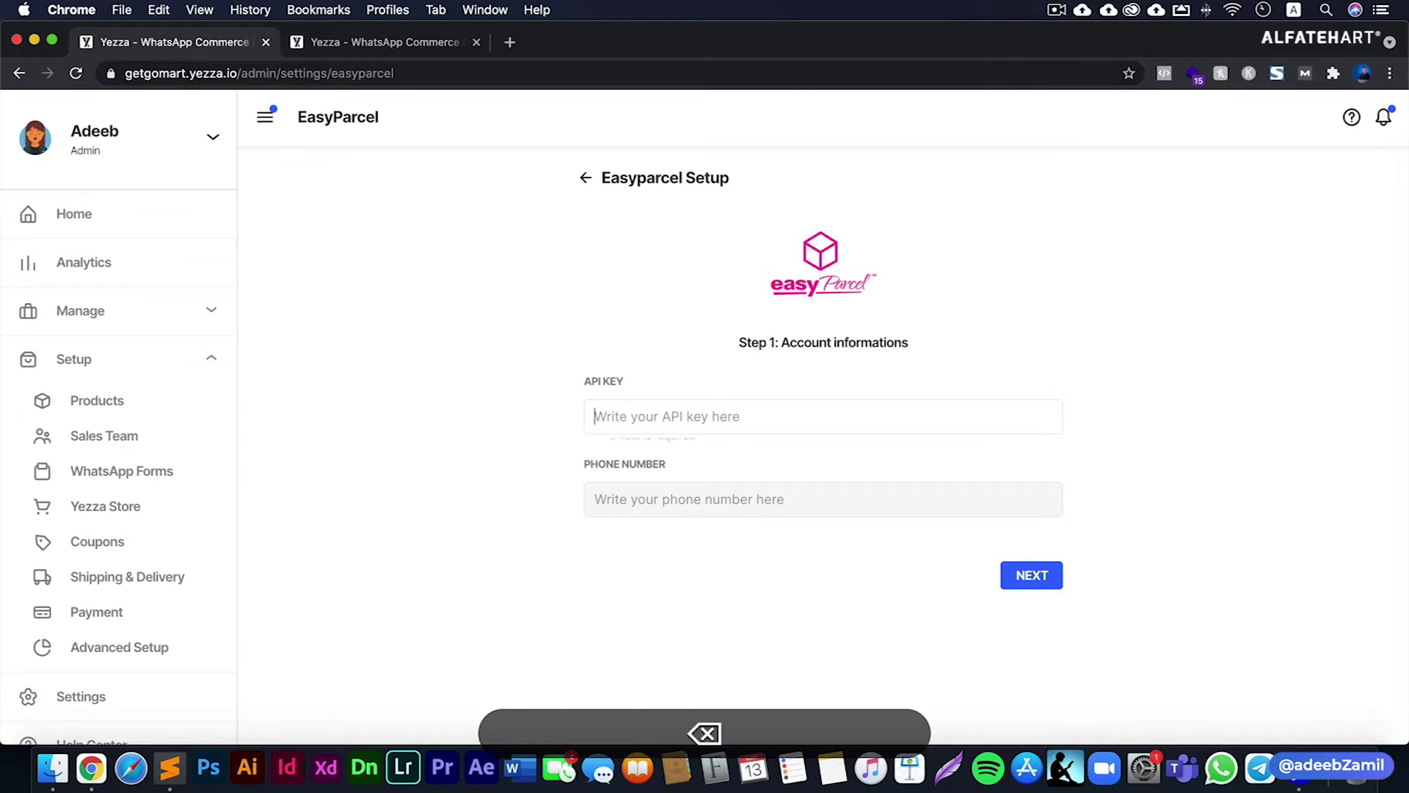
left_click(665, 527)
left_click(658, 425)
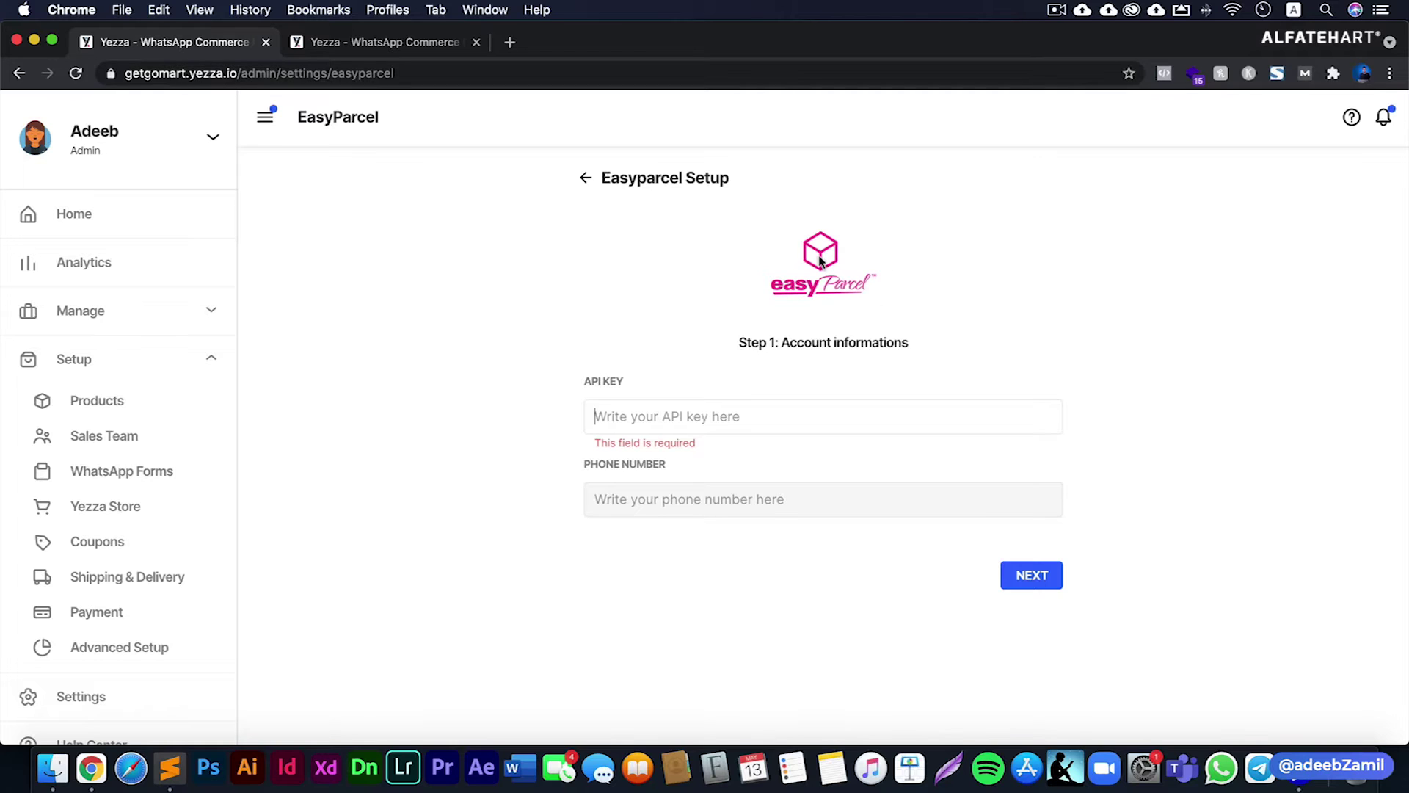
left_click(821, 261)
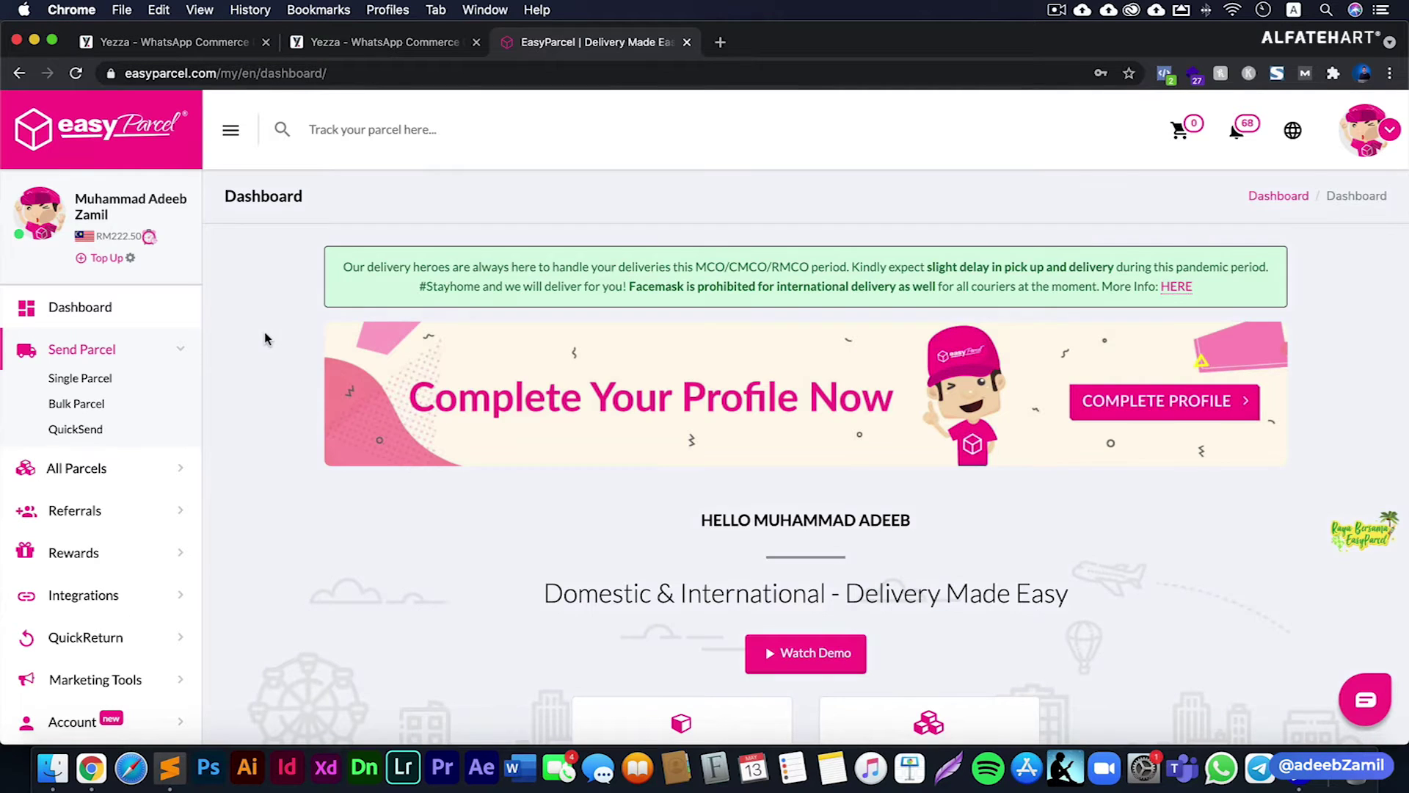
- Under EasyParcel Integrations, choose Add New Store and pick the Yezza tile
scroll(96, 470, "down", 3)
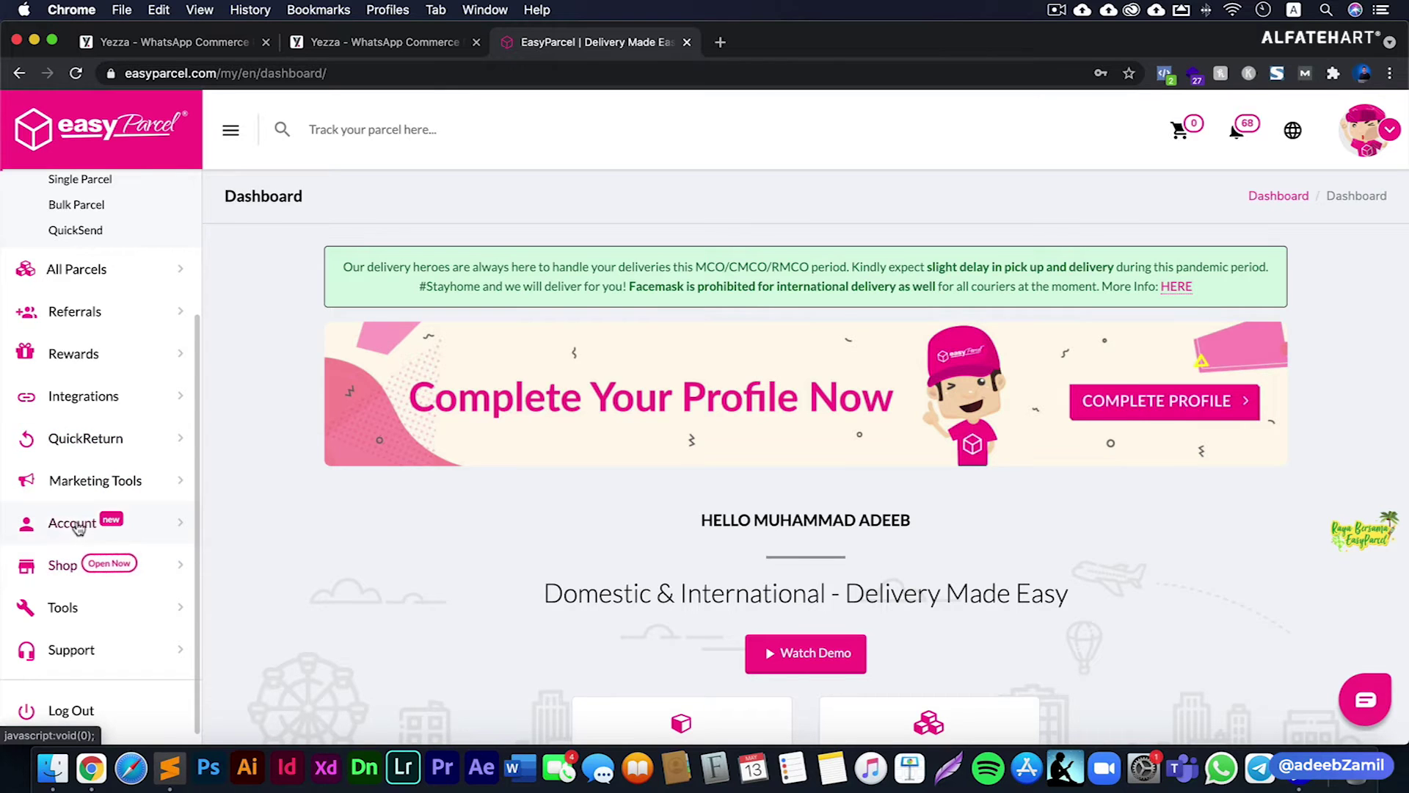
left_click(102, 397)
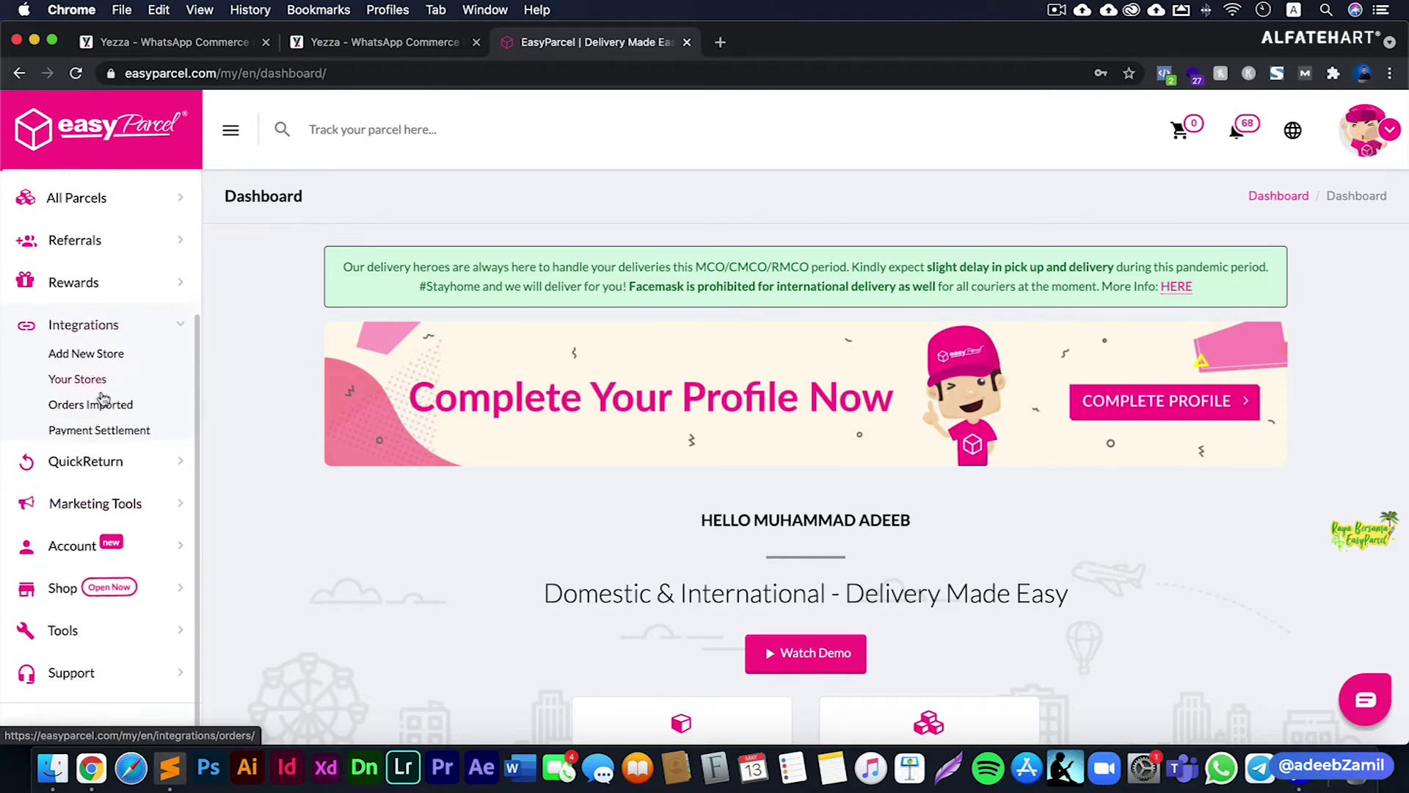
left_click(101, 355)
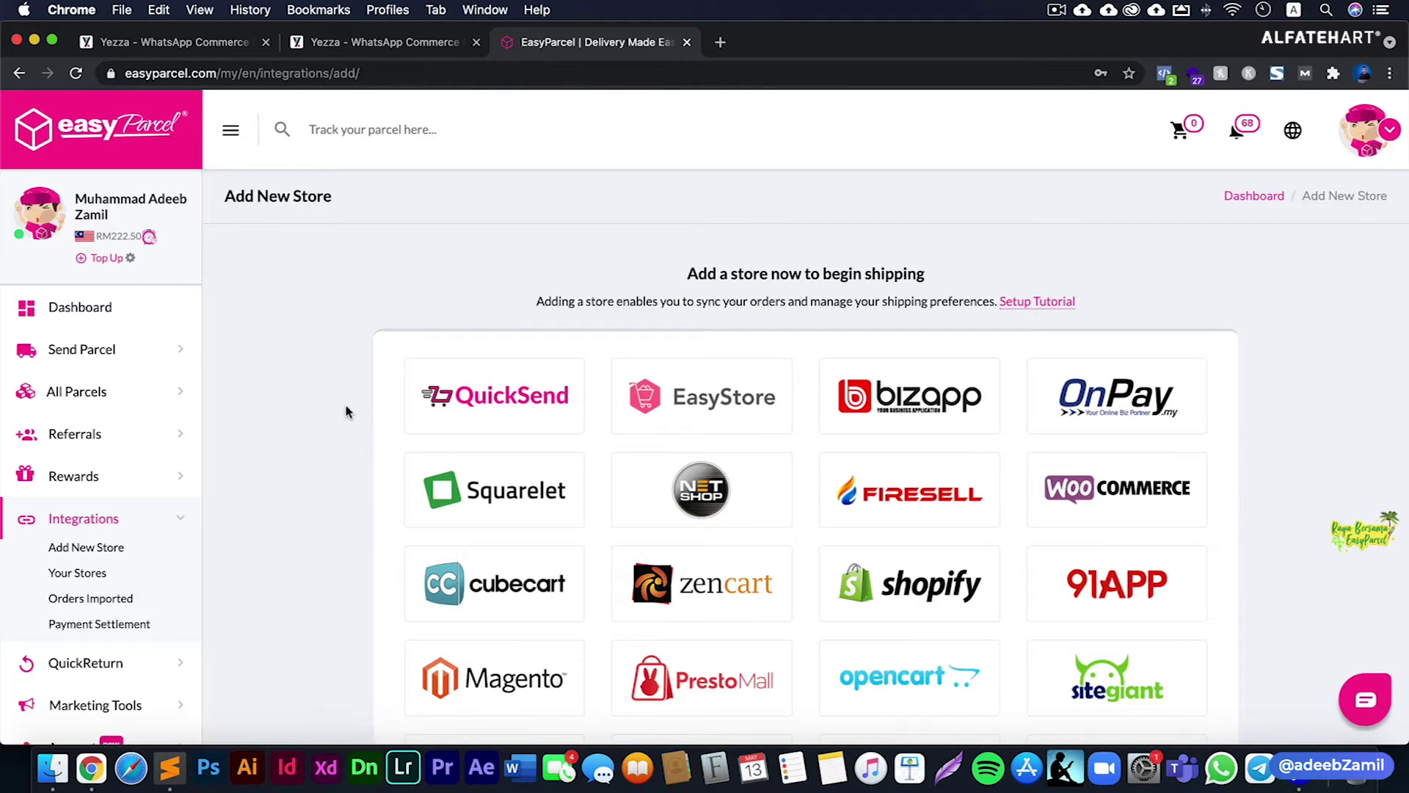
scroll(342, 414, "down", 1)
scroll(343, 414, "down", 8)
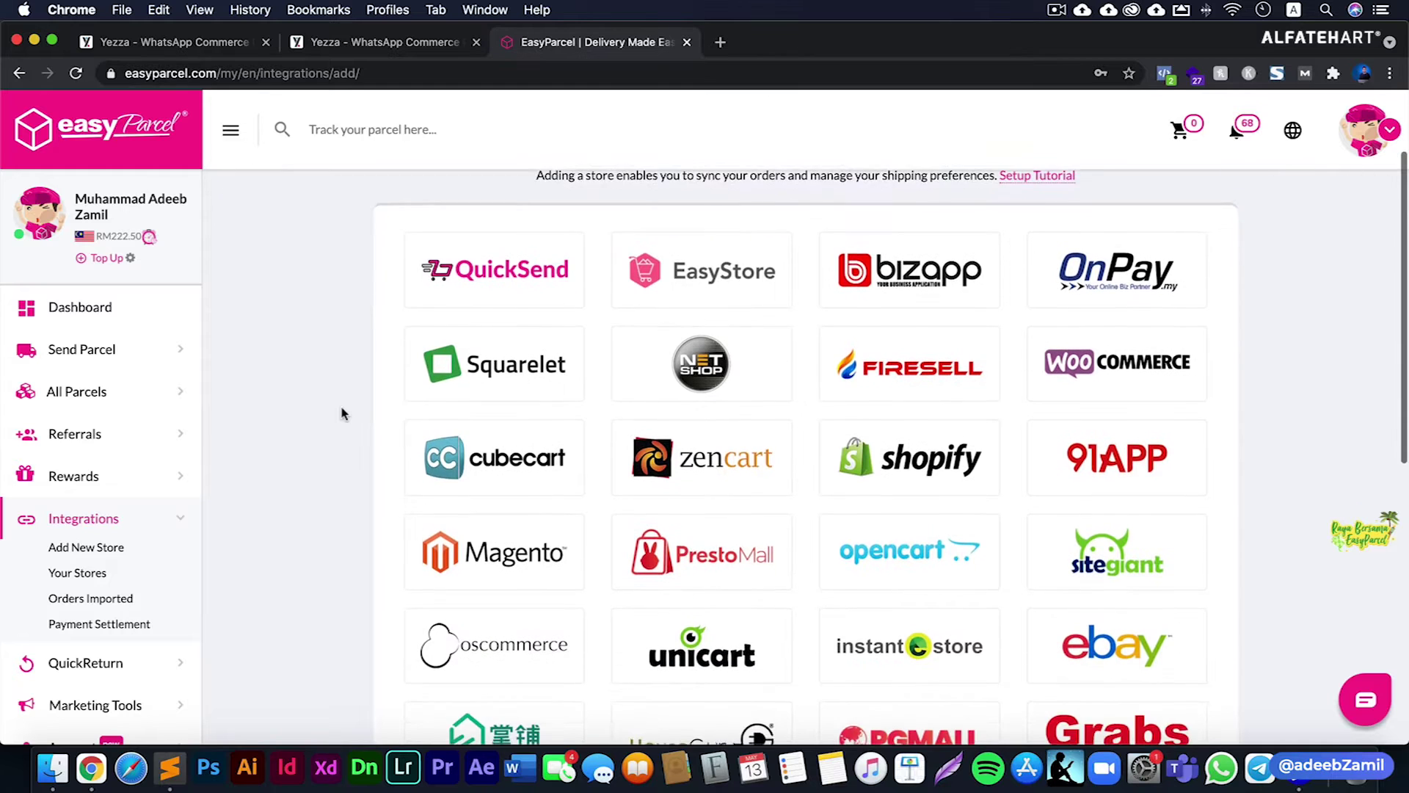
scroll(342, 409, "down", 5)
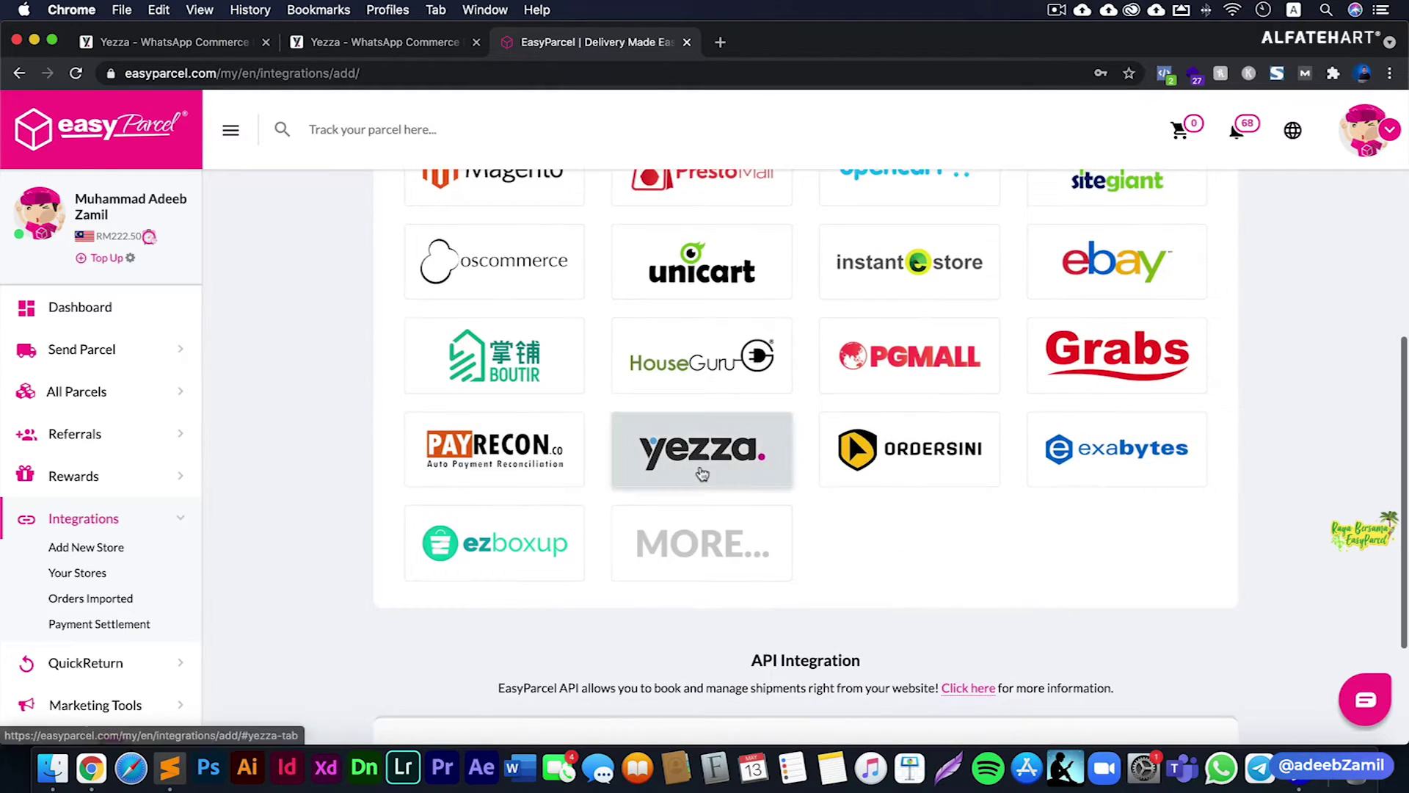
left_click(701, 472)
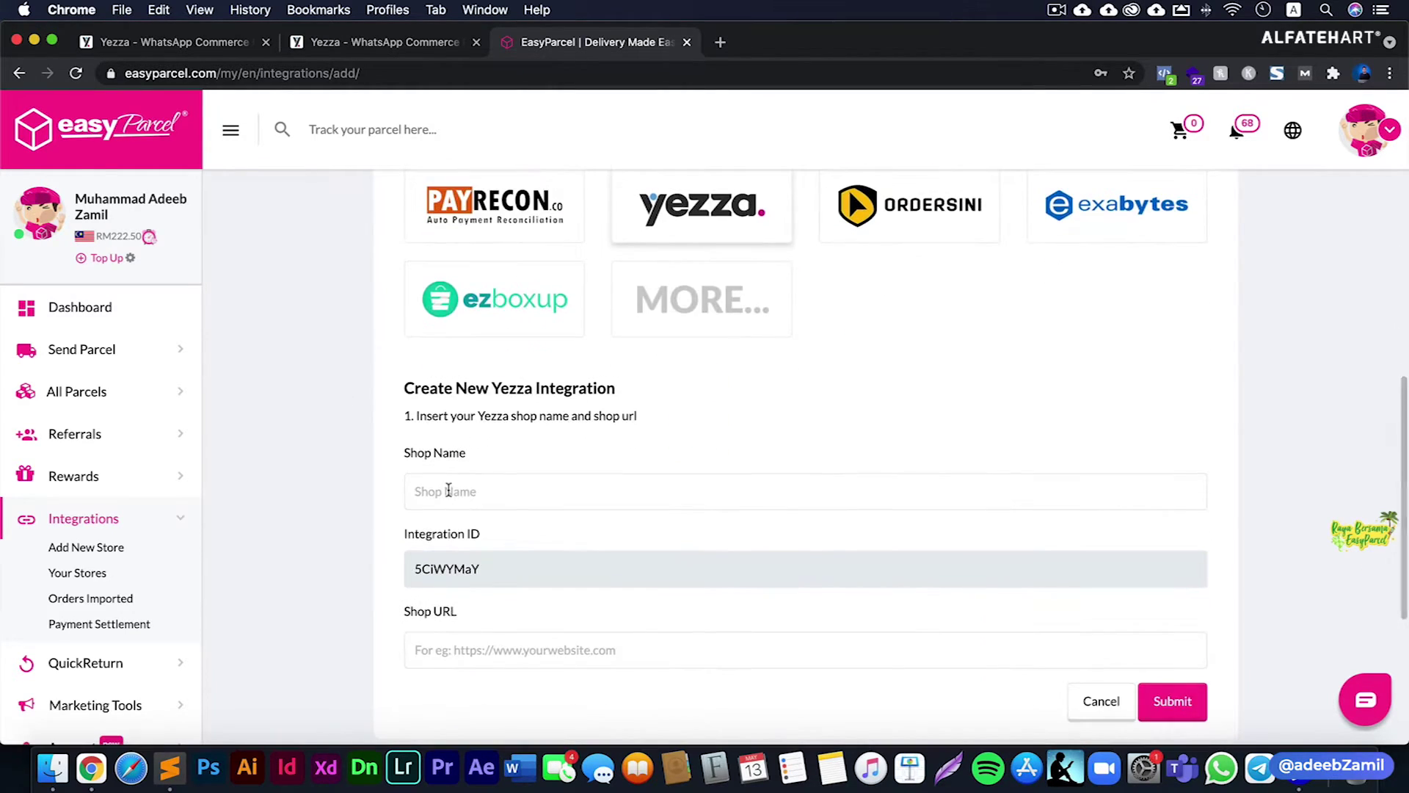
- Name the new EasyParcel store 'GetGo Yezza'
left_click(448, 490)
type("Yezza")
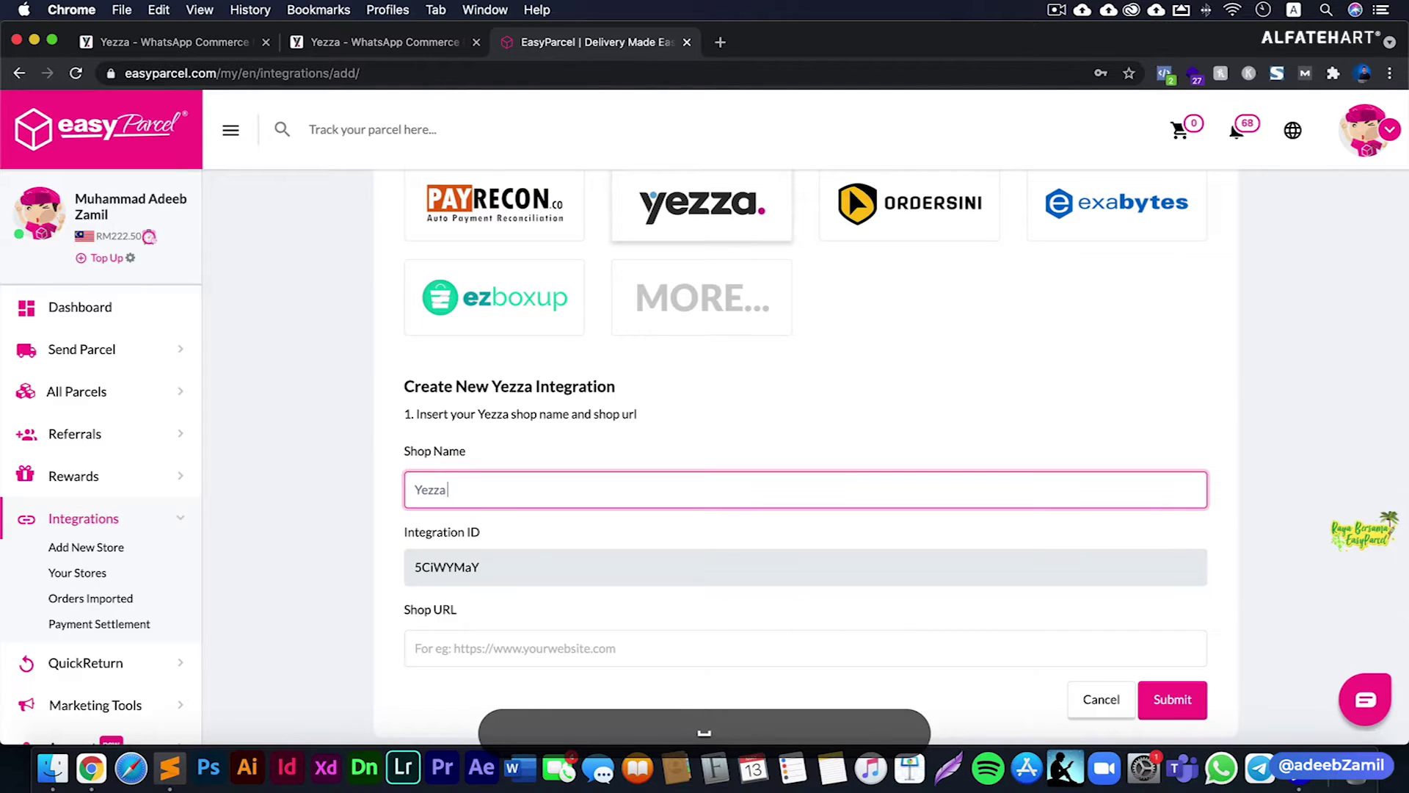
key("shift+super+a")
key("shift+super+Left")
type("GetGo")
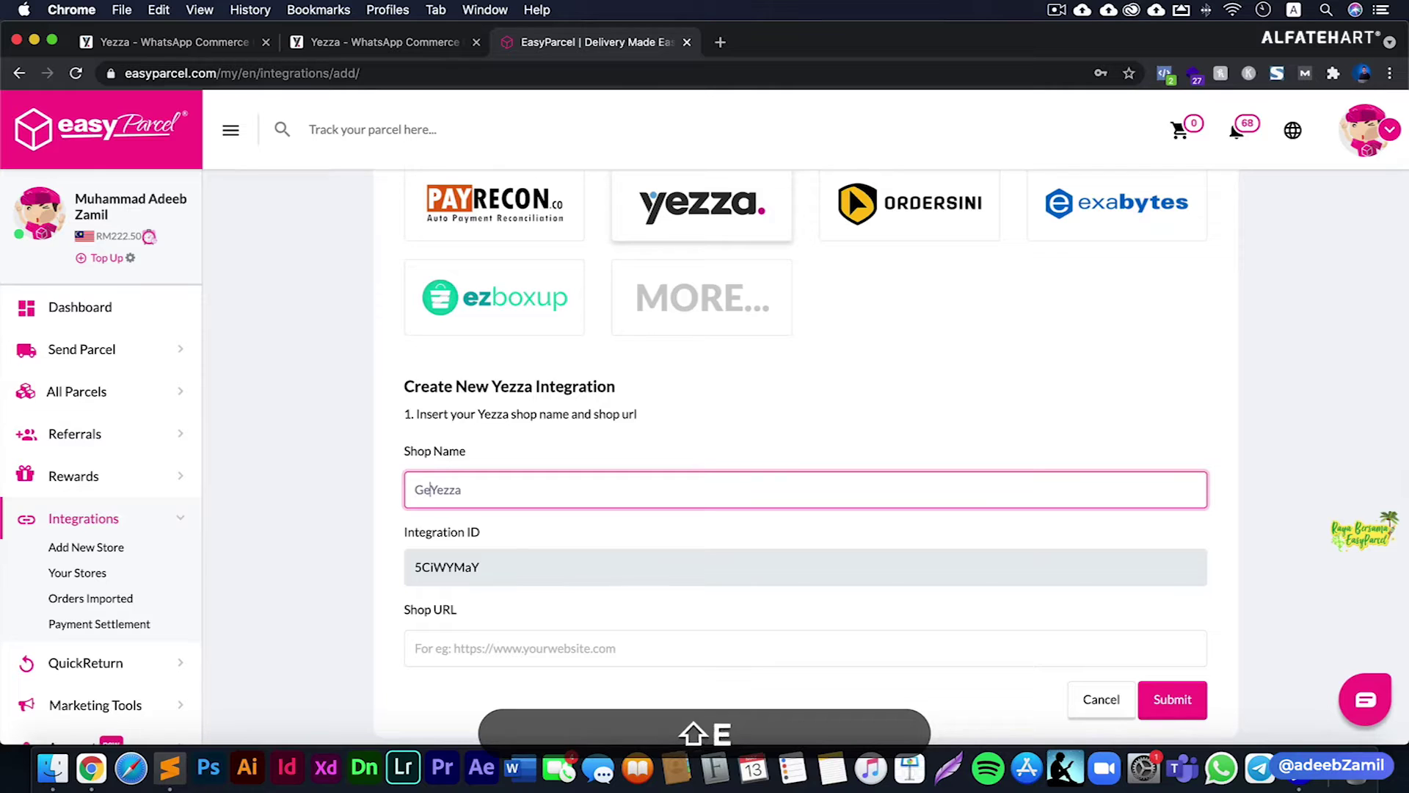
left_click(372, 574)
double_click(470, 567)
scroll(364, 587, "down", 3)
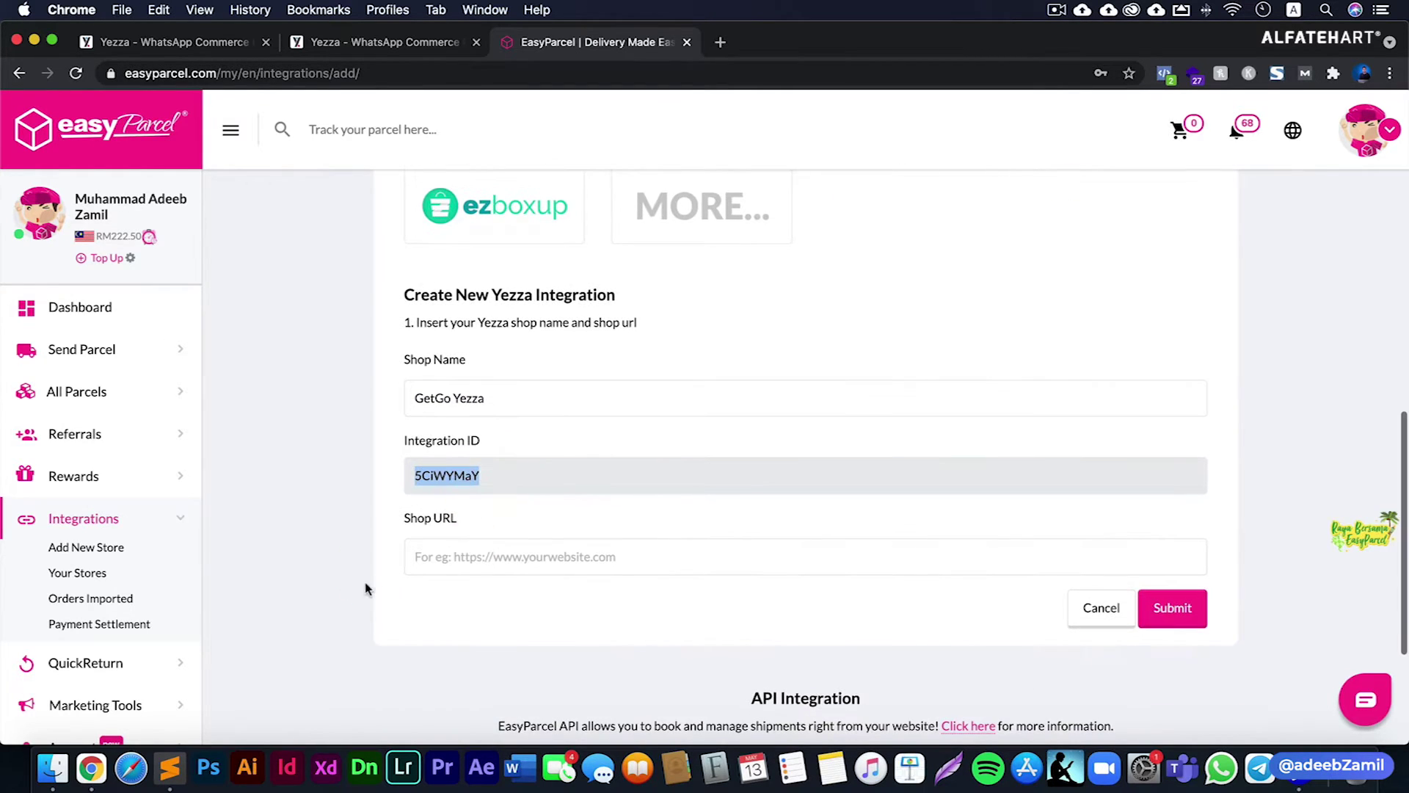
left_click(483, 563)
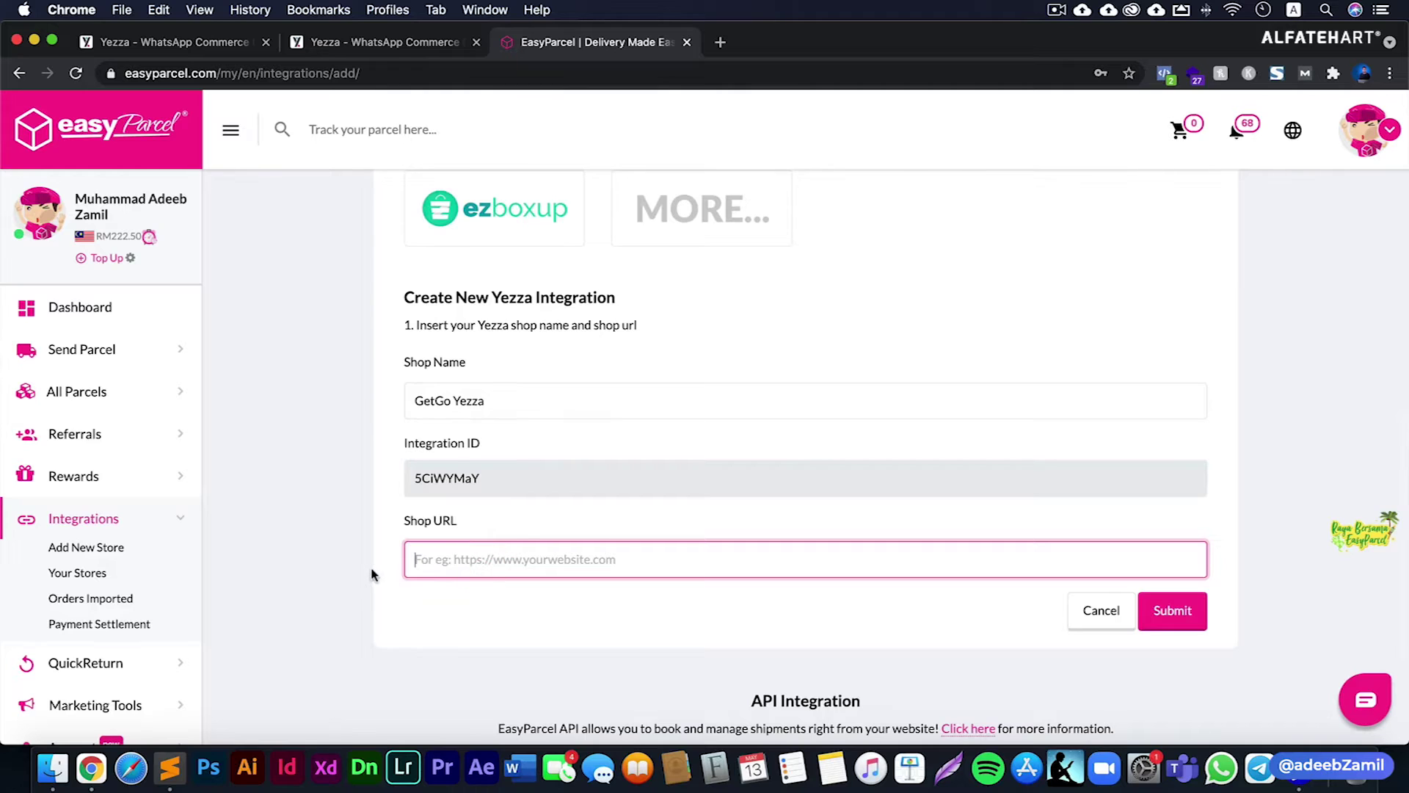
type("get")
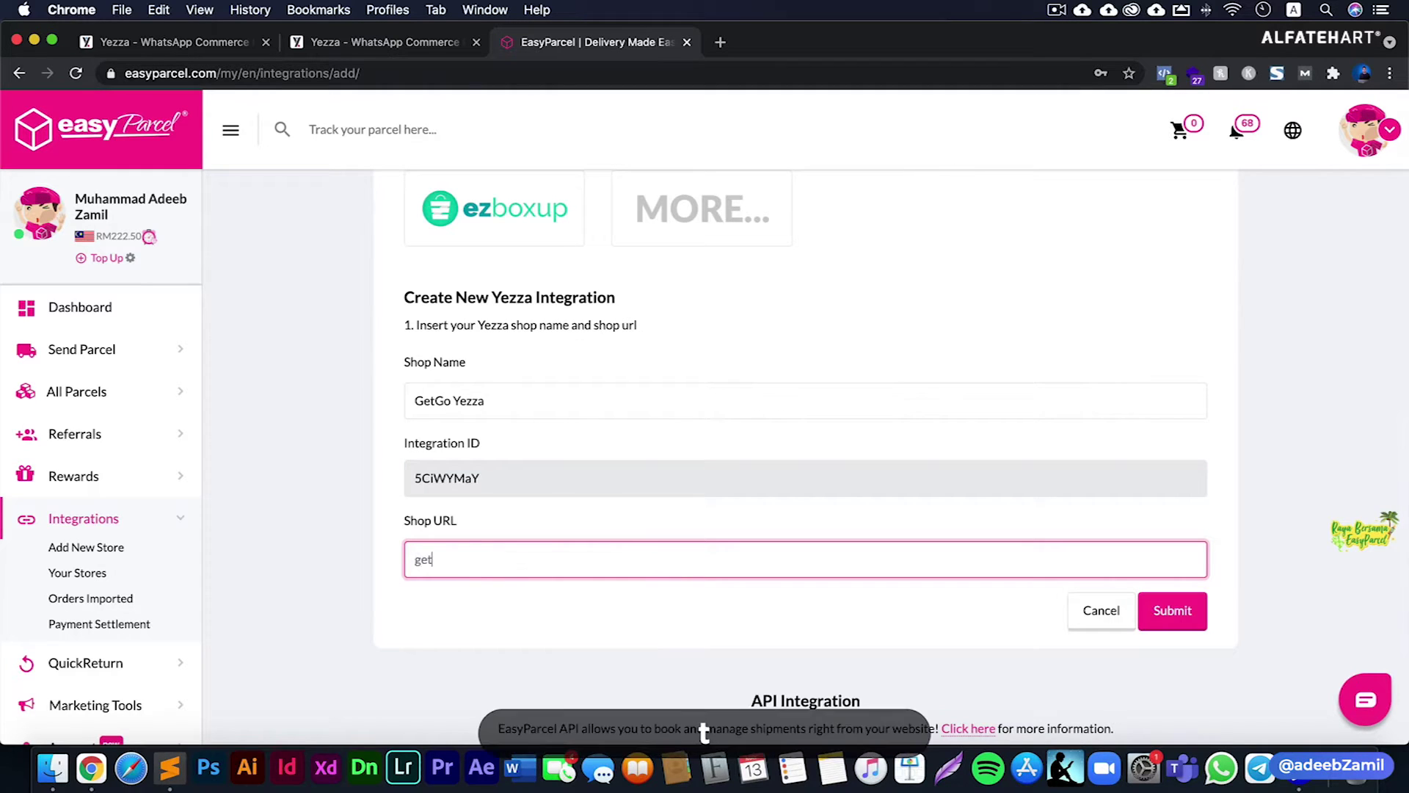
type("gomart.yezza.io")
left_click(346, 555)
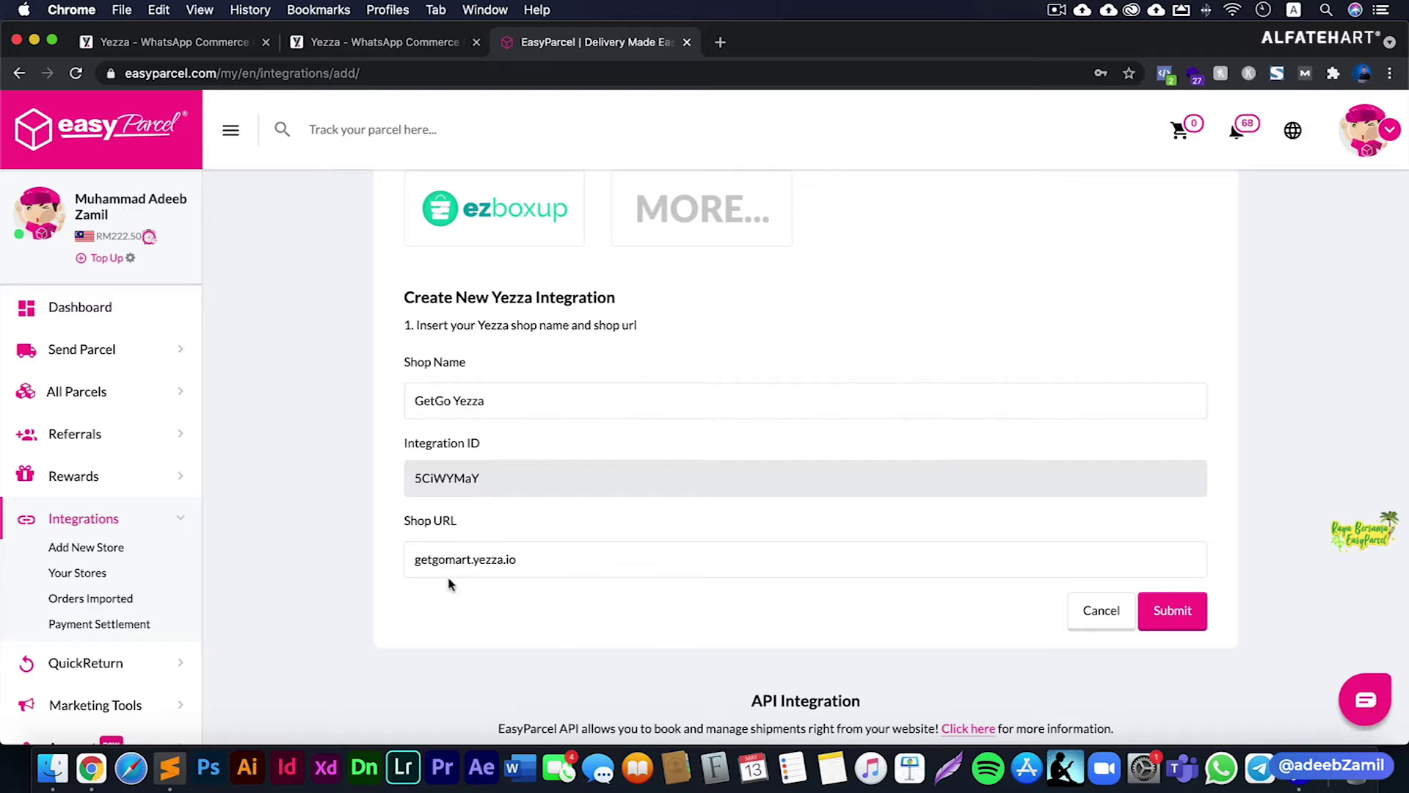
left_click_drag(471, 560, 405, 562)
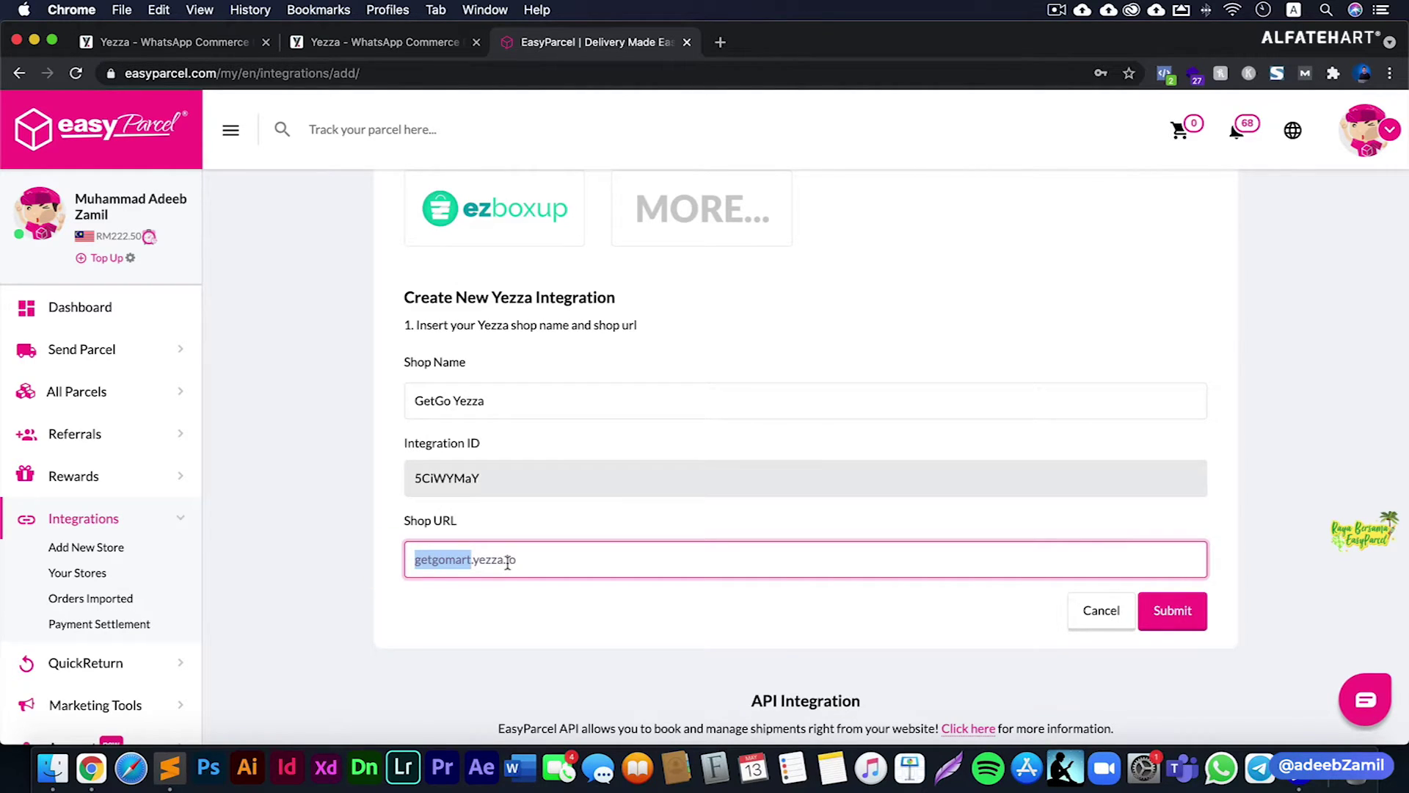
left_click(1218, 661)
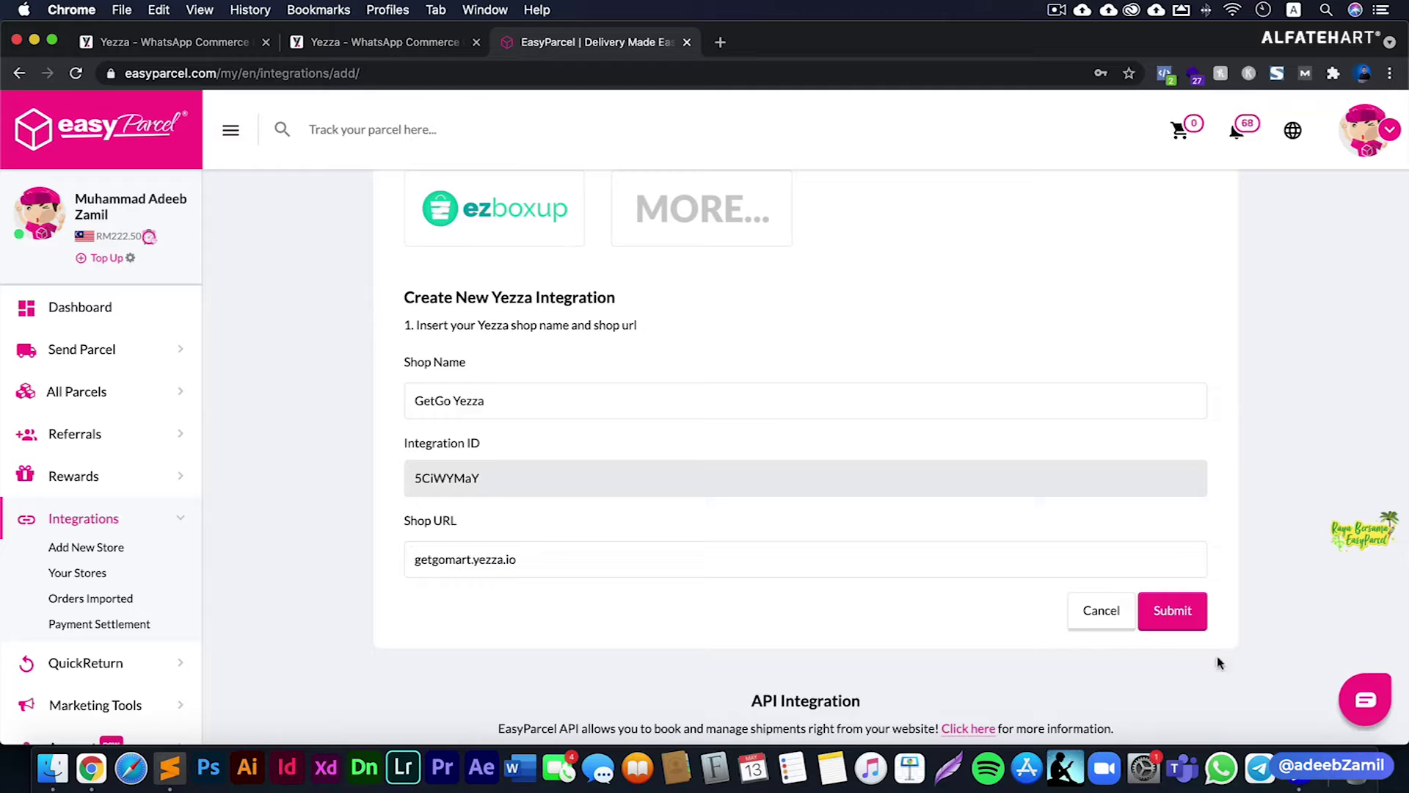
left_click(1179, 614)
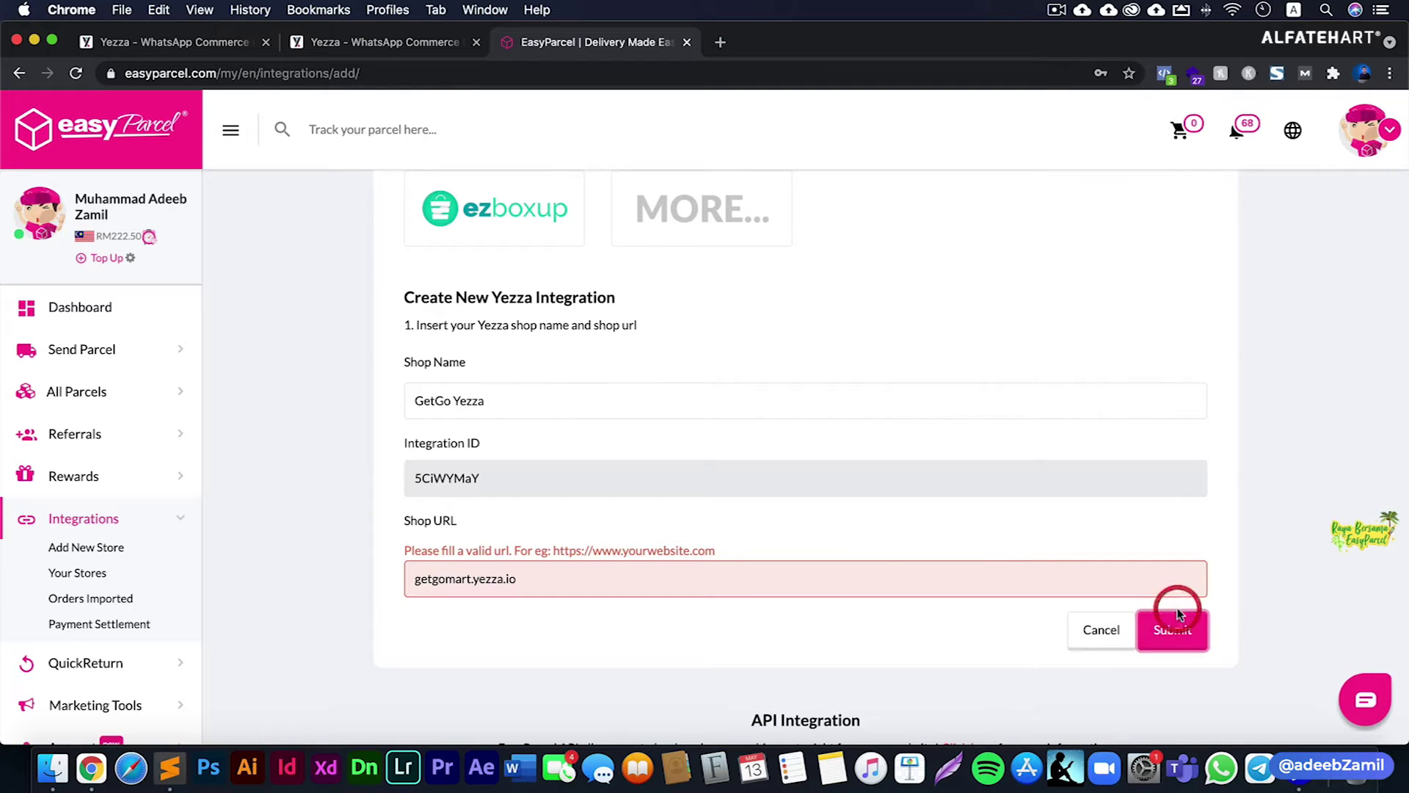
left_click(408, 579)
type("htt")
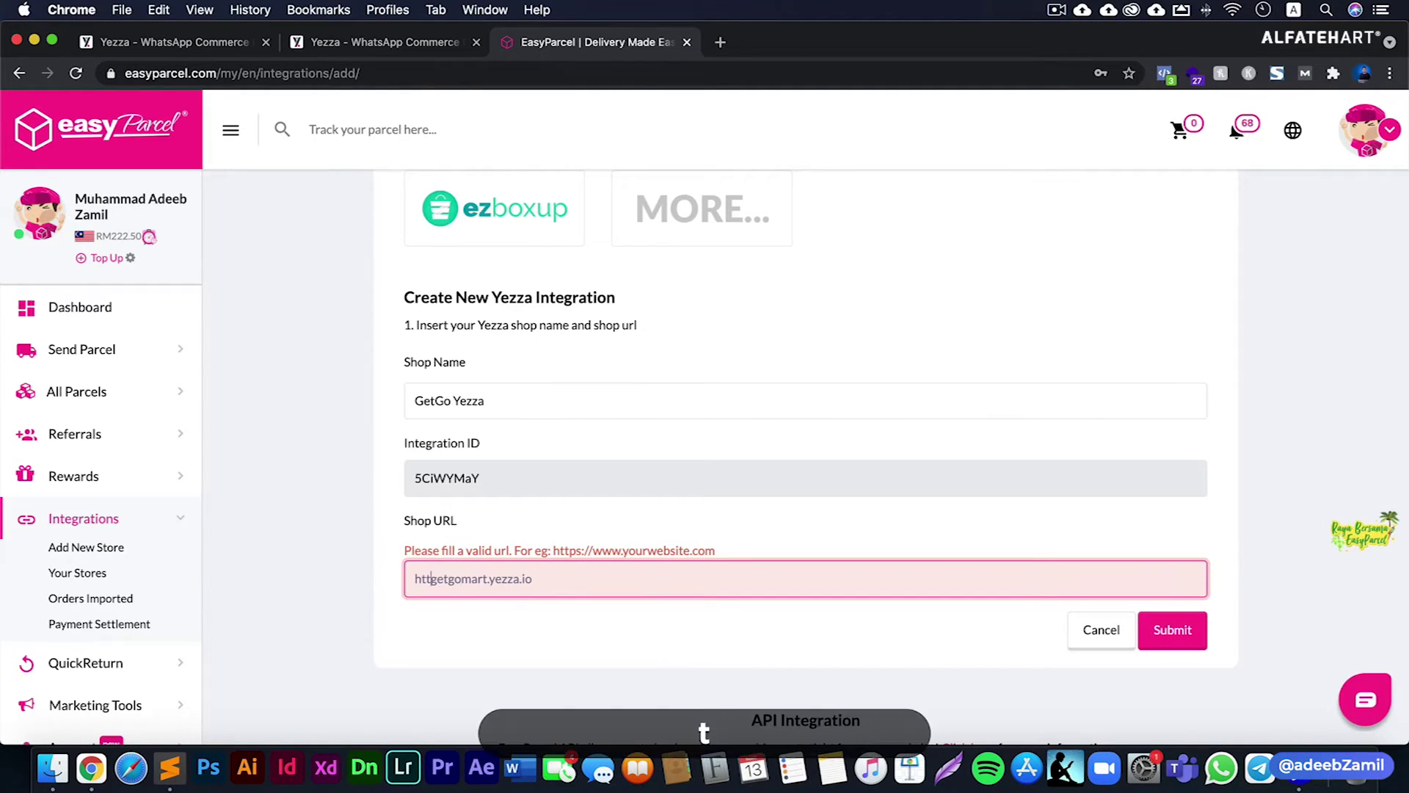
type("ps")
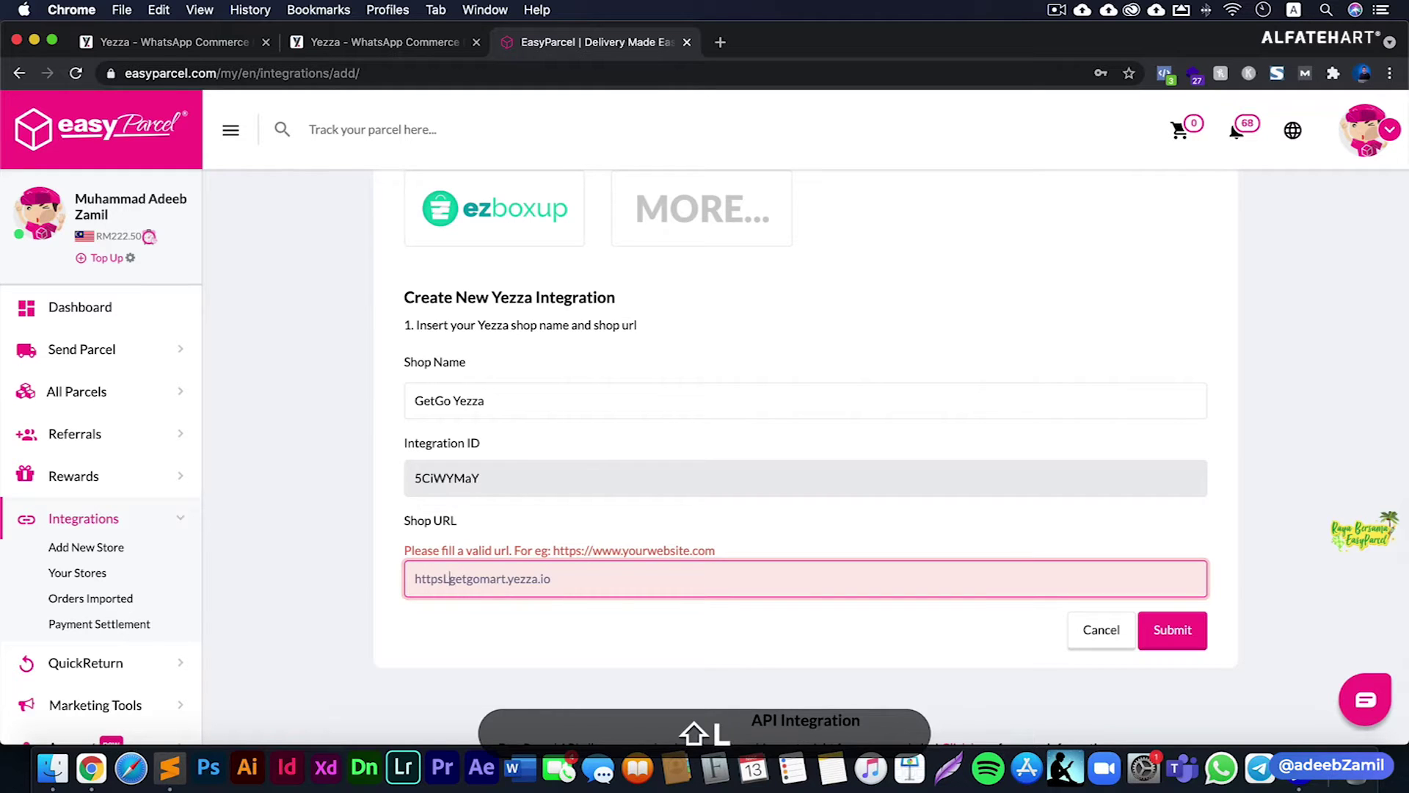
type("://")
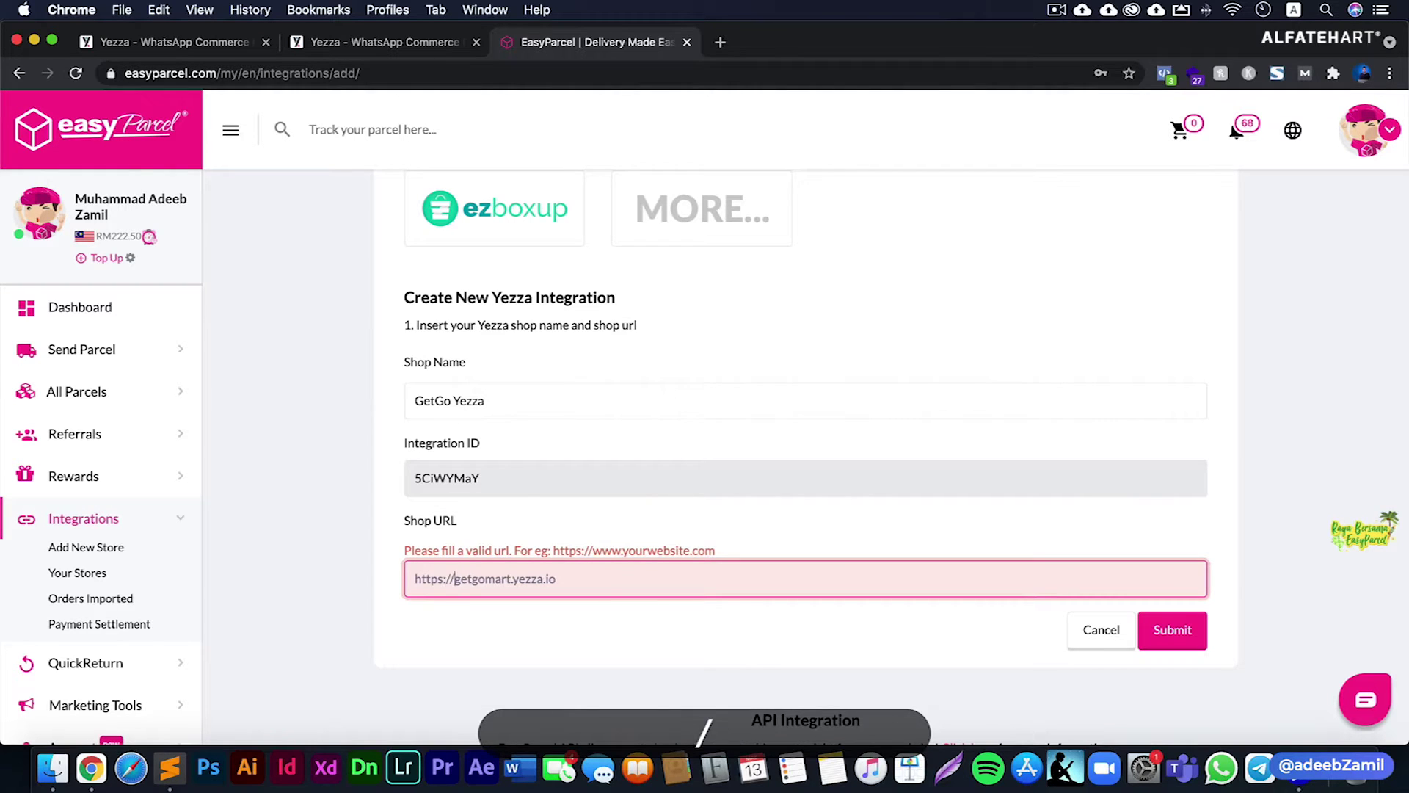
left_click(533, 638)
left_click(1191, 636)
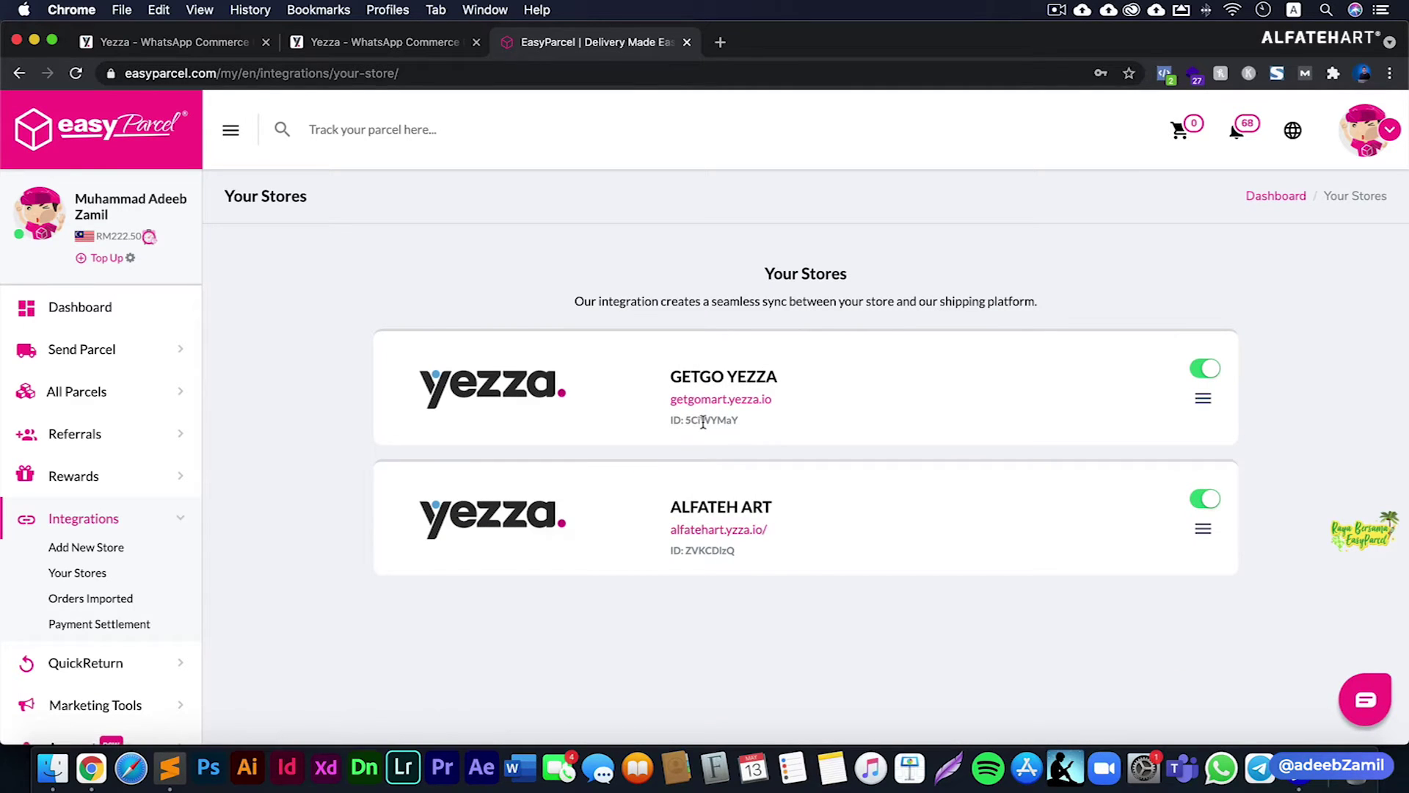
- Copy the GETGO YEZZA integration ID from Your Stores, then cancel the edit form and close the invoice tab
double_click(703, 421)
key("super+c")
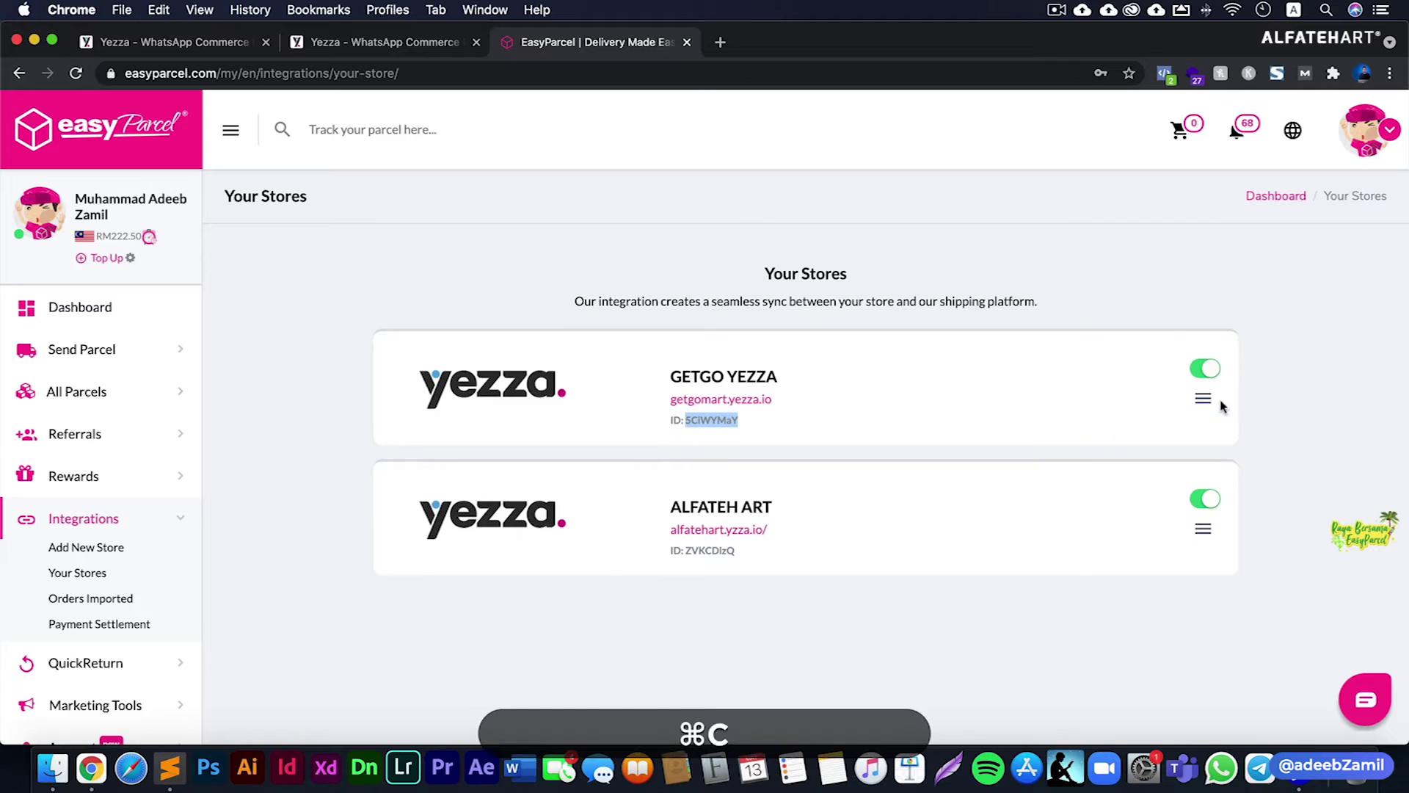
left_click(1203, 400)
left_click(1158, 460)
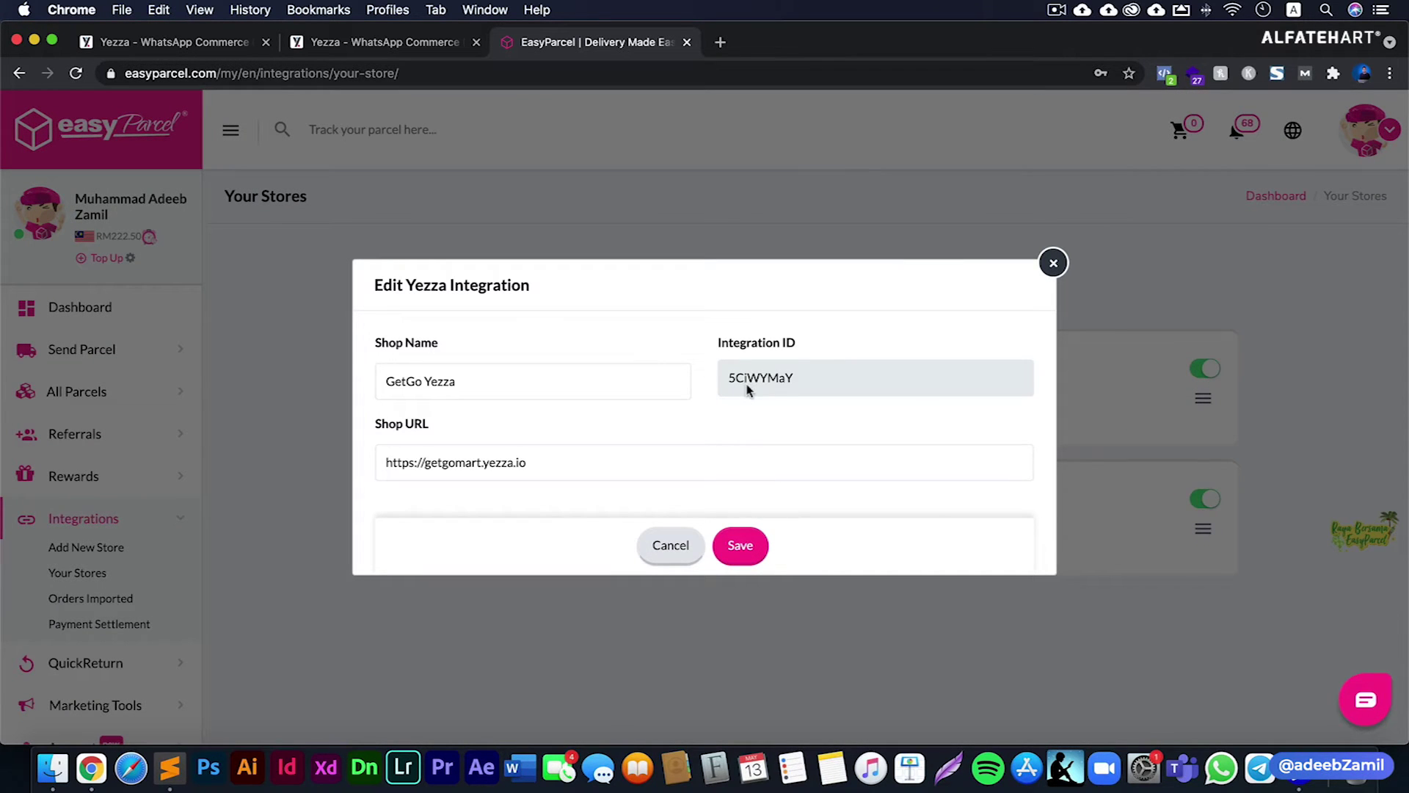
left_click(671, 545)
left_click(395, 51)
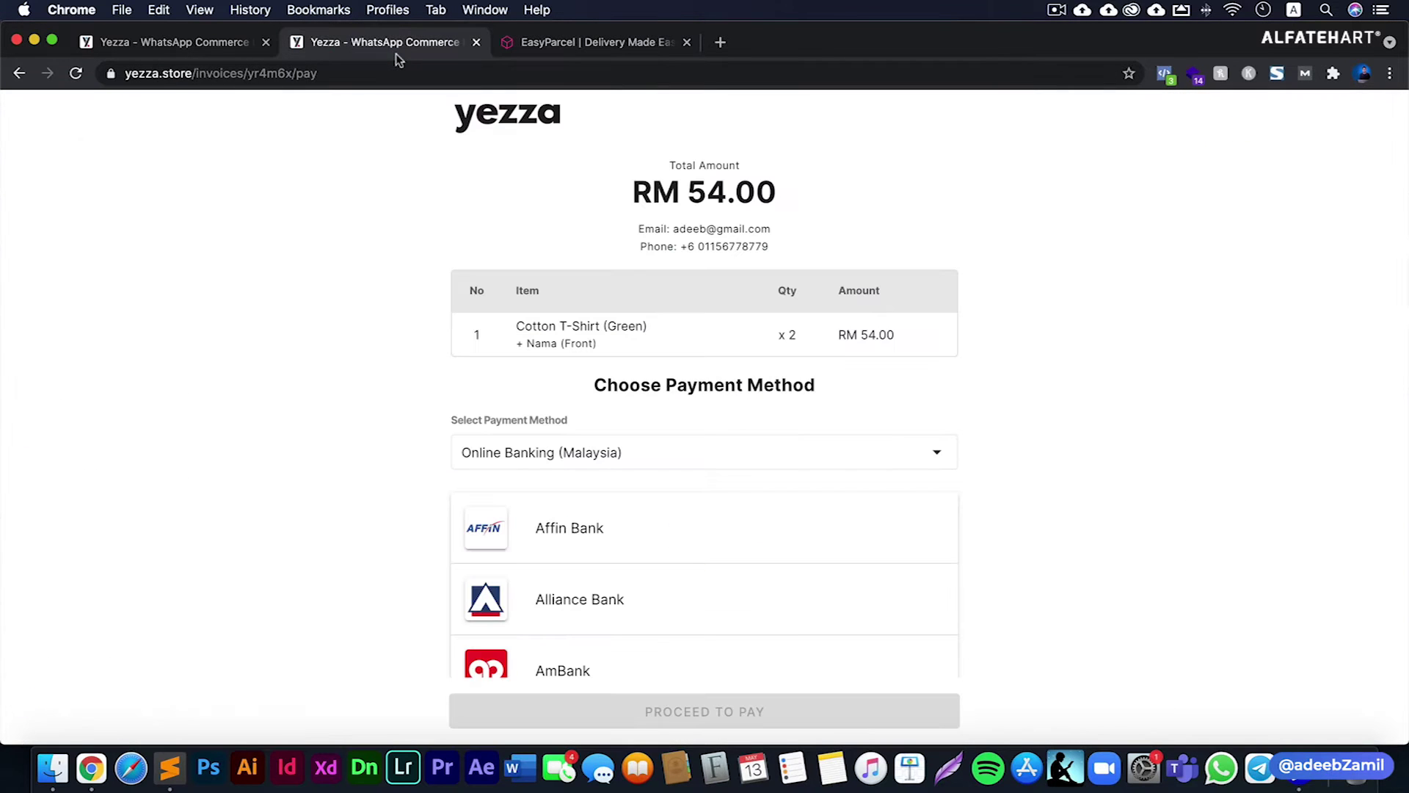
key("super+w")
- Paste the copied integration ID as the API key, add the store phone number, and continue to Step 2
left_click(235, 42)
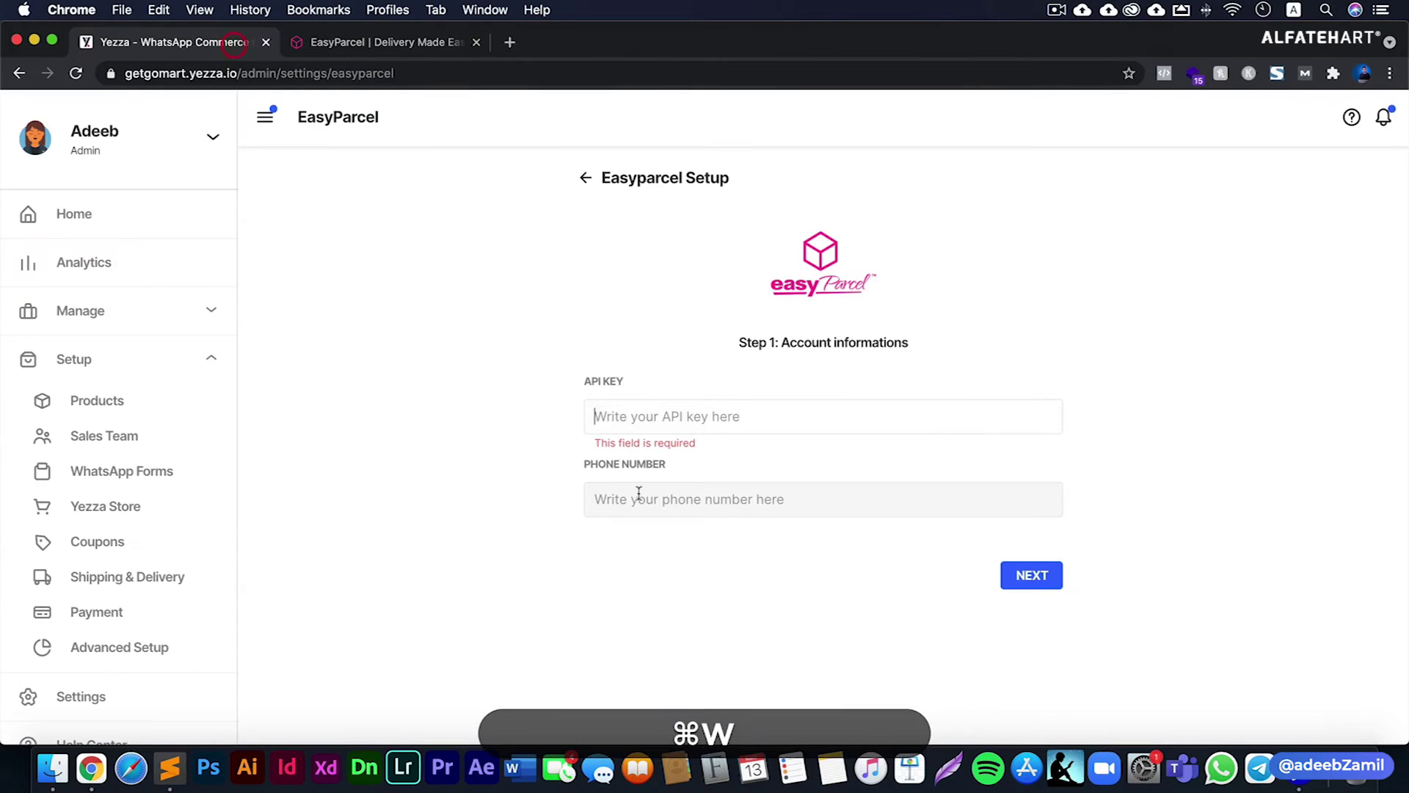
key("super+v")
left_click(520, 439)
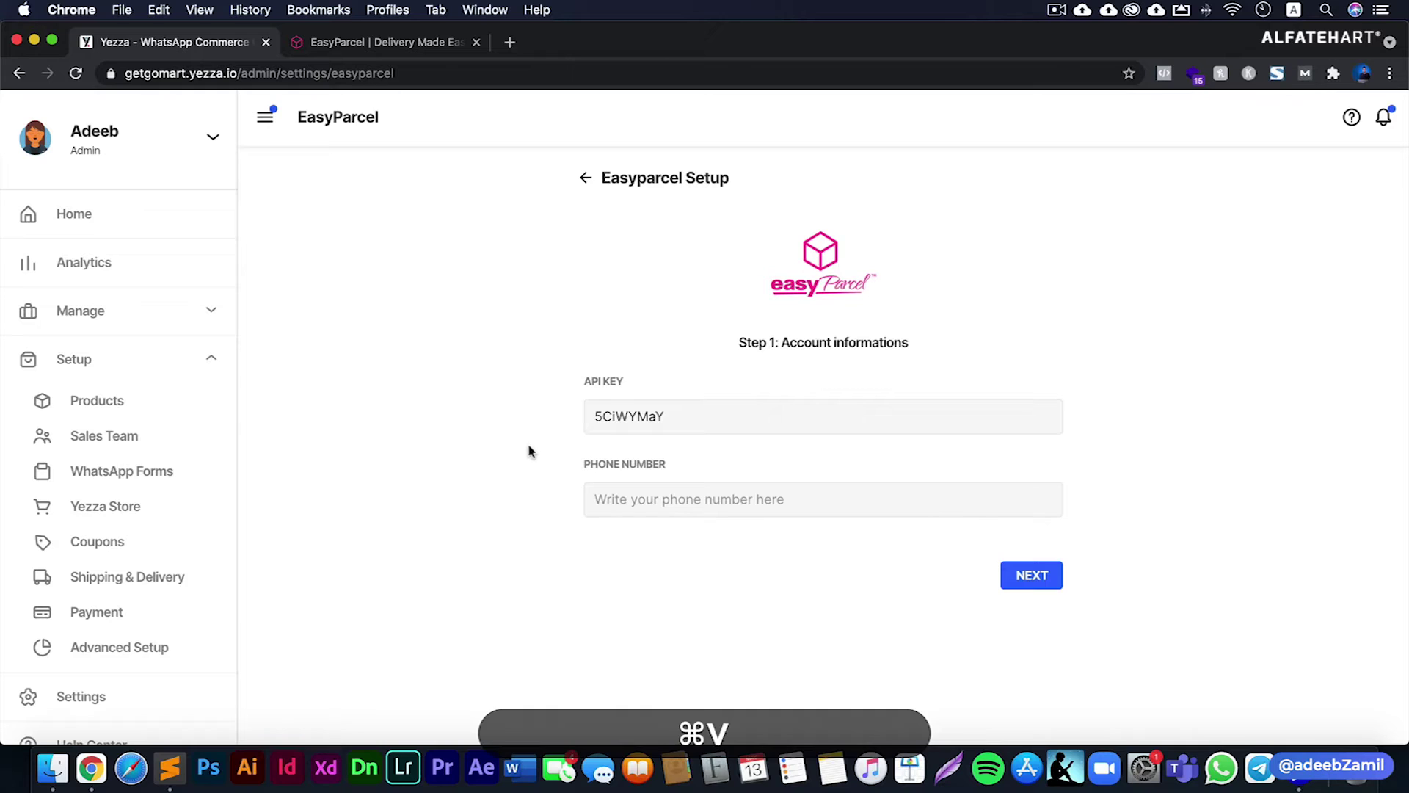
left_click(633, 494)
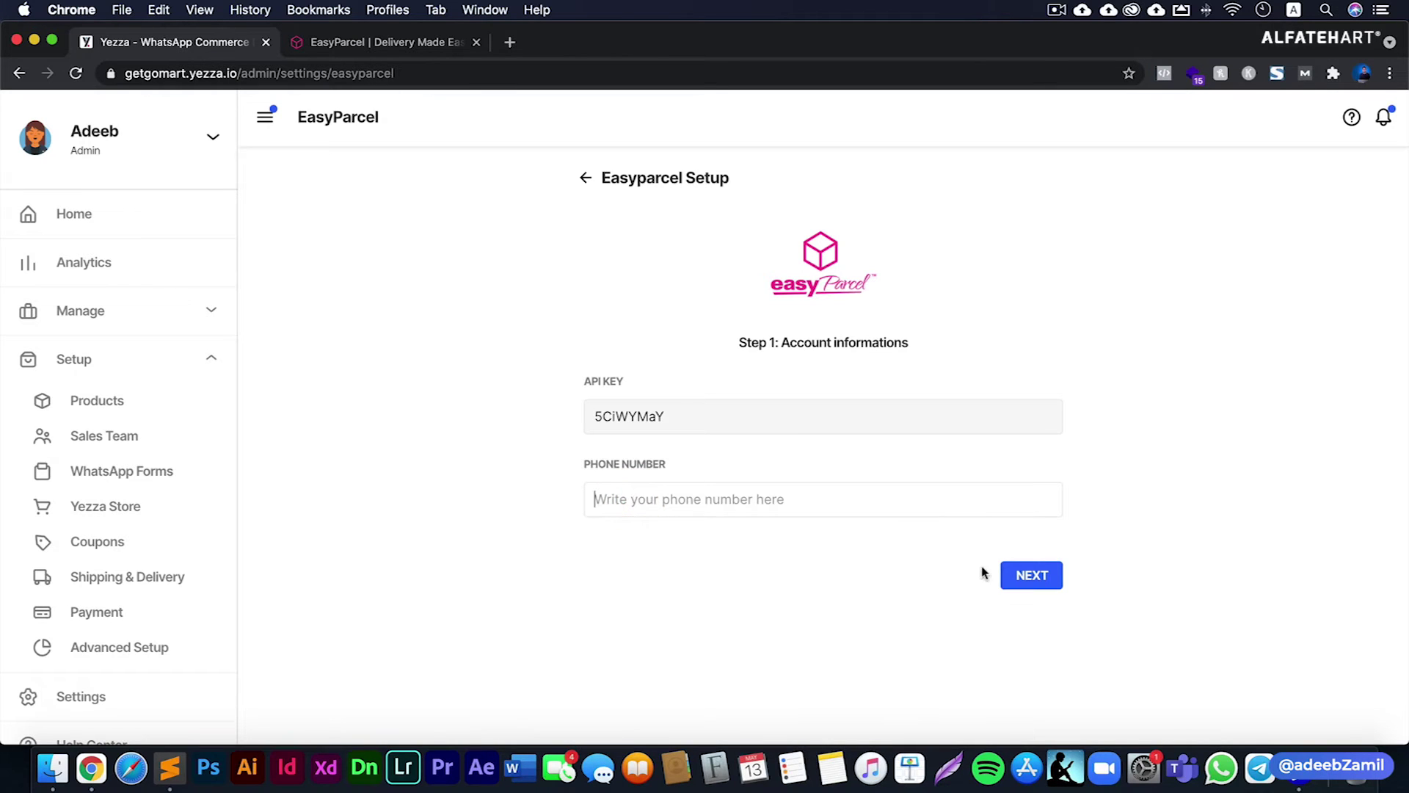
left_click(1022, 574)
left_click(639, 504)
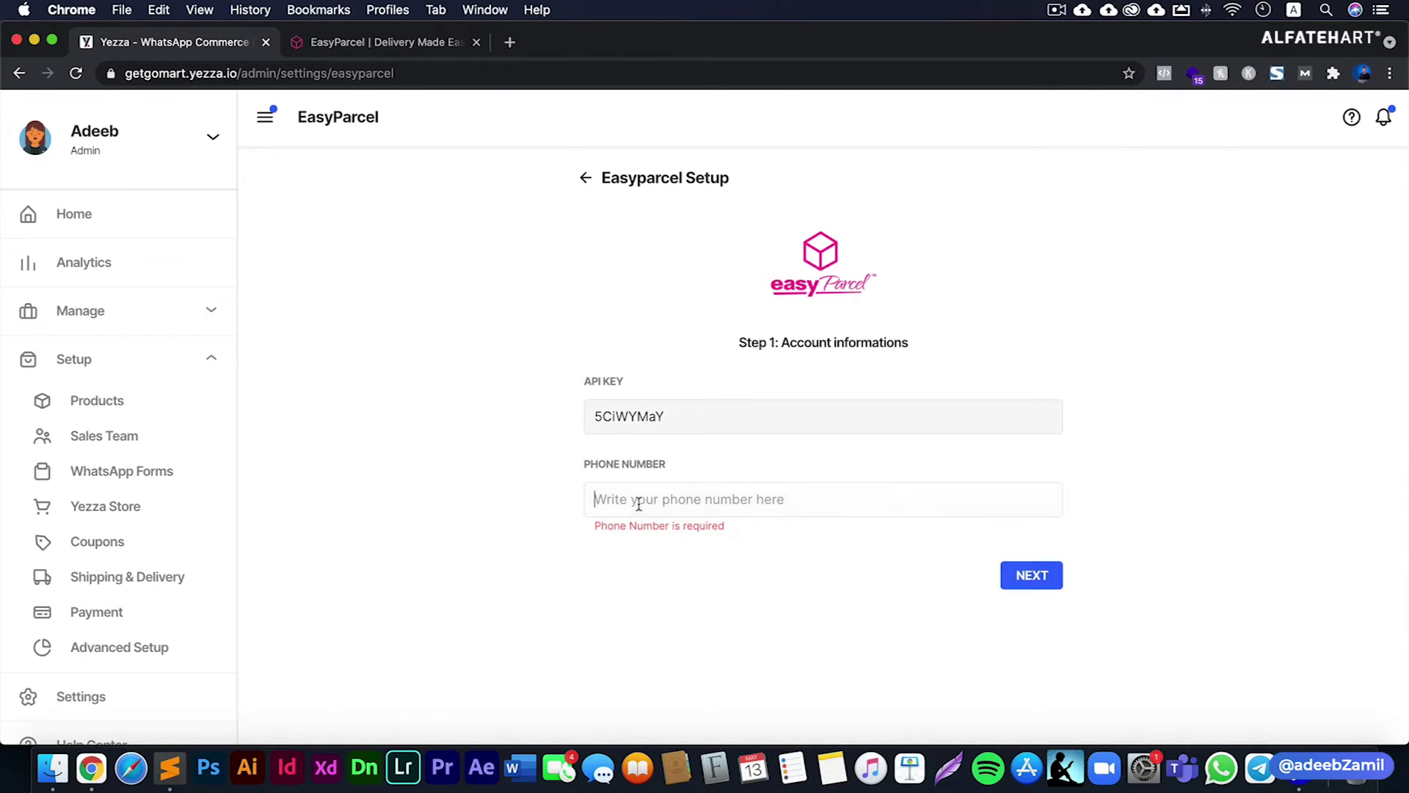
key("super+2")
key("super+1")
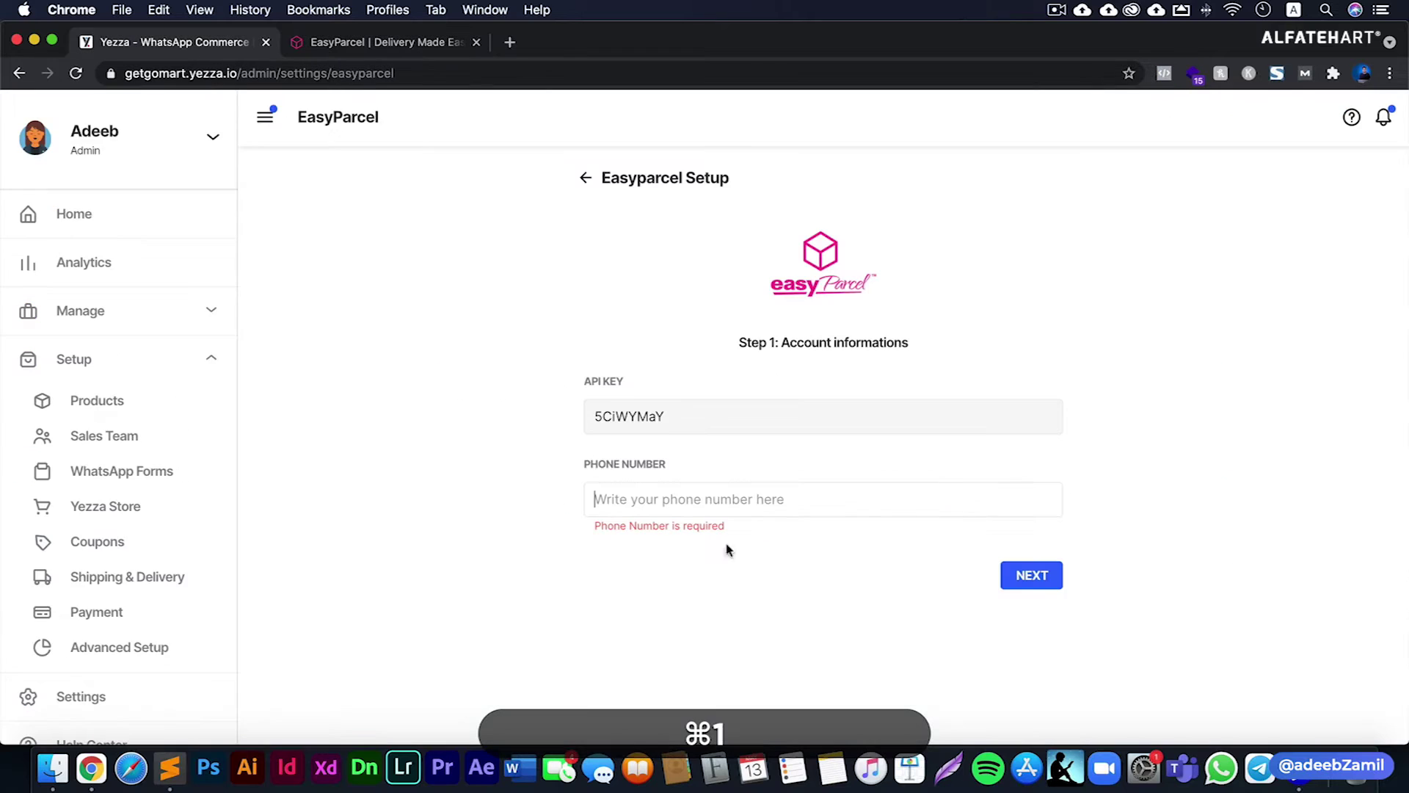
key("super+2")
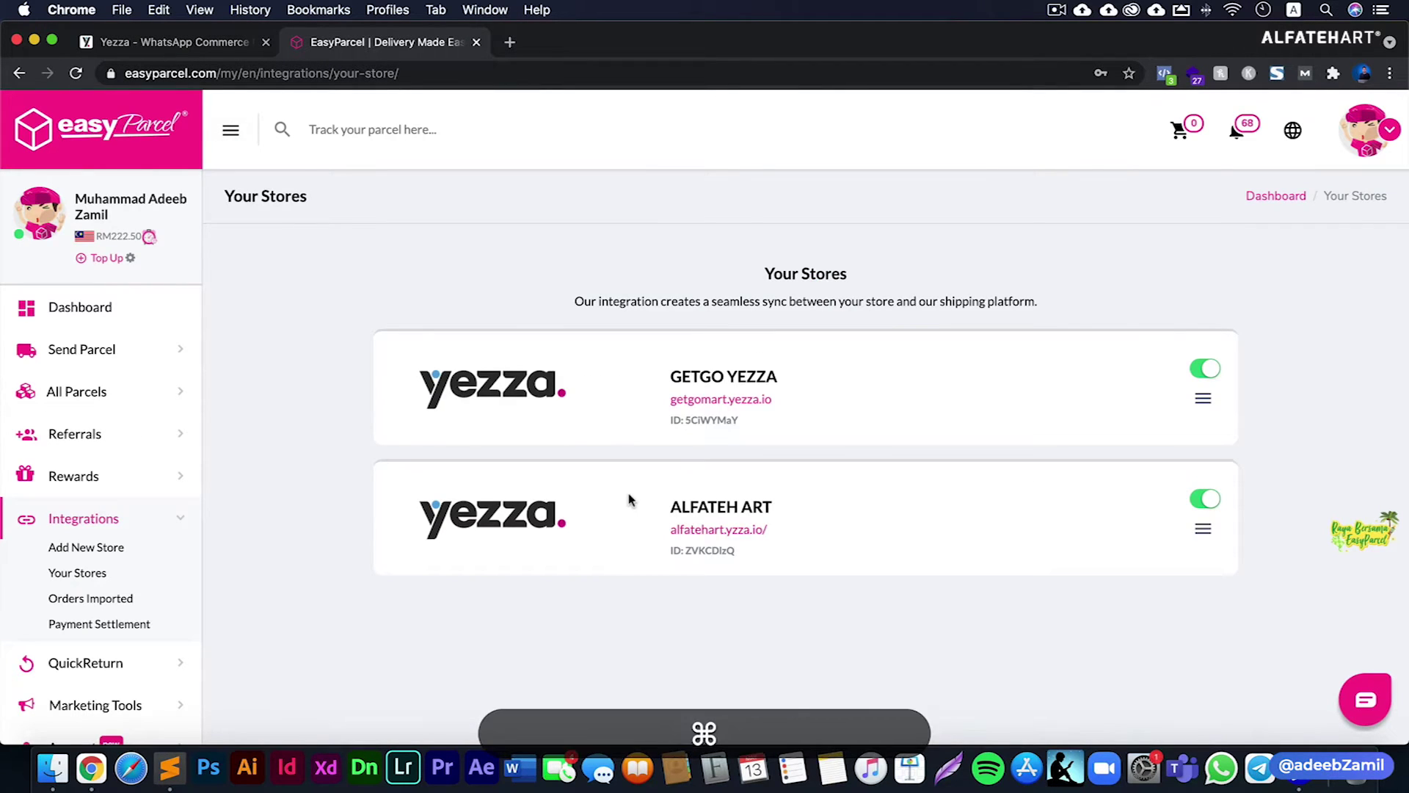
key("super+1")
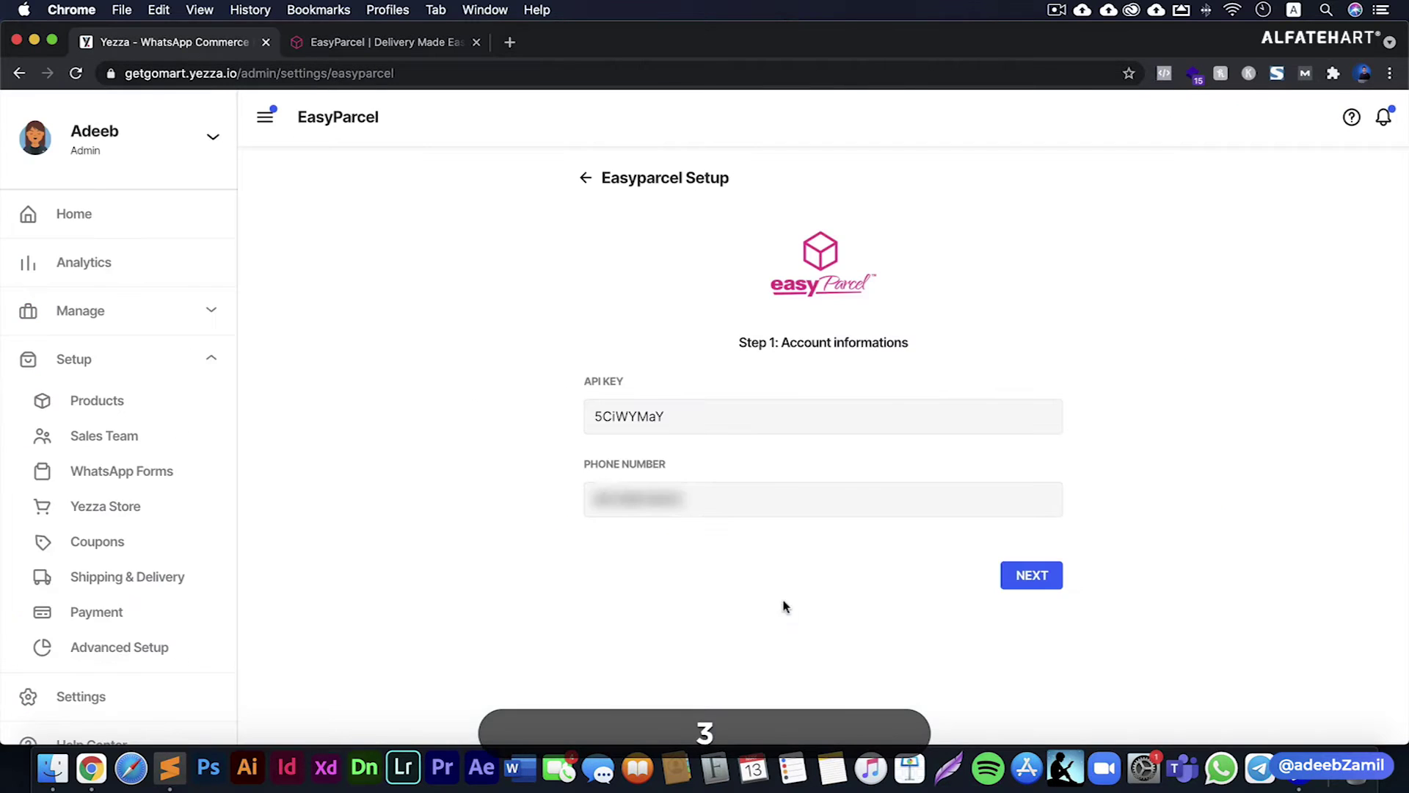
left_click(1035, 576)
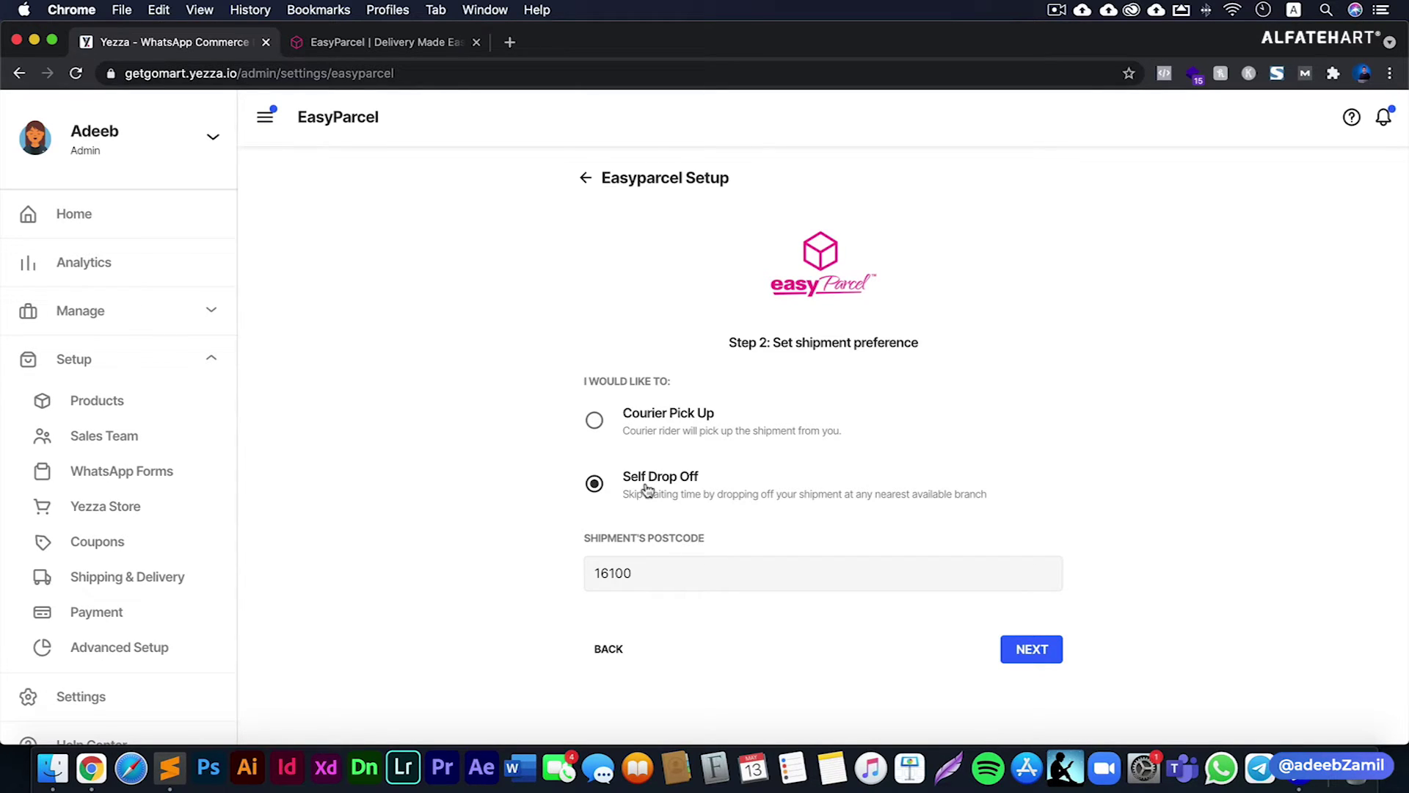
left_click(646, 435)
left_click(647, 487)
left_click_drag(644, 573, 527, 580)
- Keep Self Drop Off with postcode 16100 and accept the prefilled Malaysia address on Step 3
left_click(527, 580)
left_click(1043, 651)
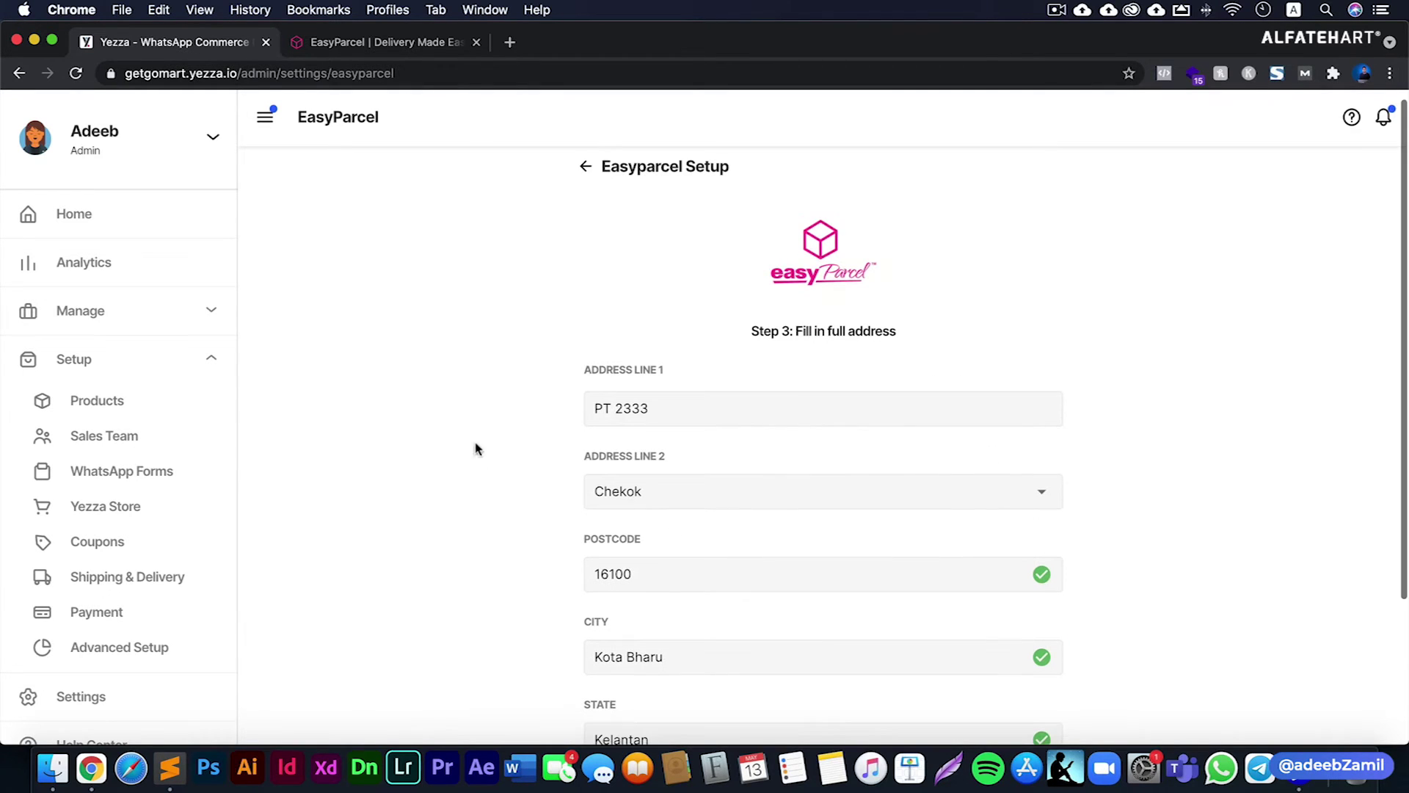
scroll(522, 545, "down", 3)
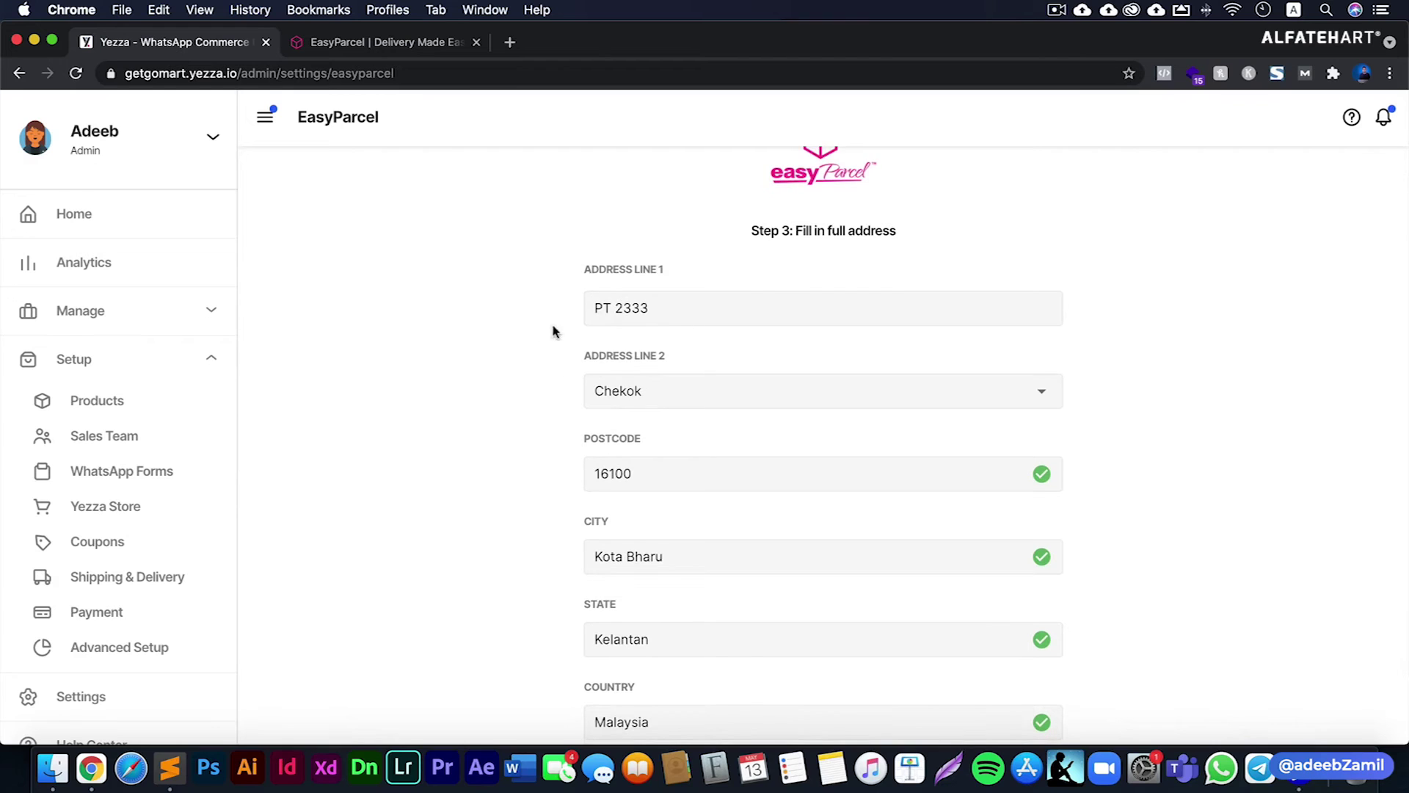
scroll(543, 328, "down", 2)
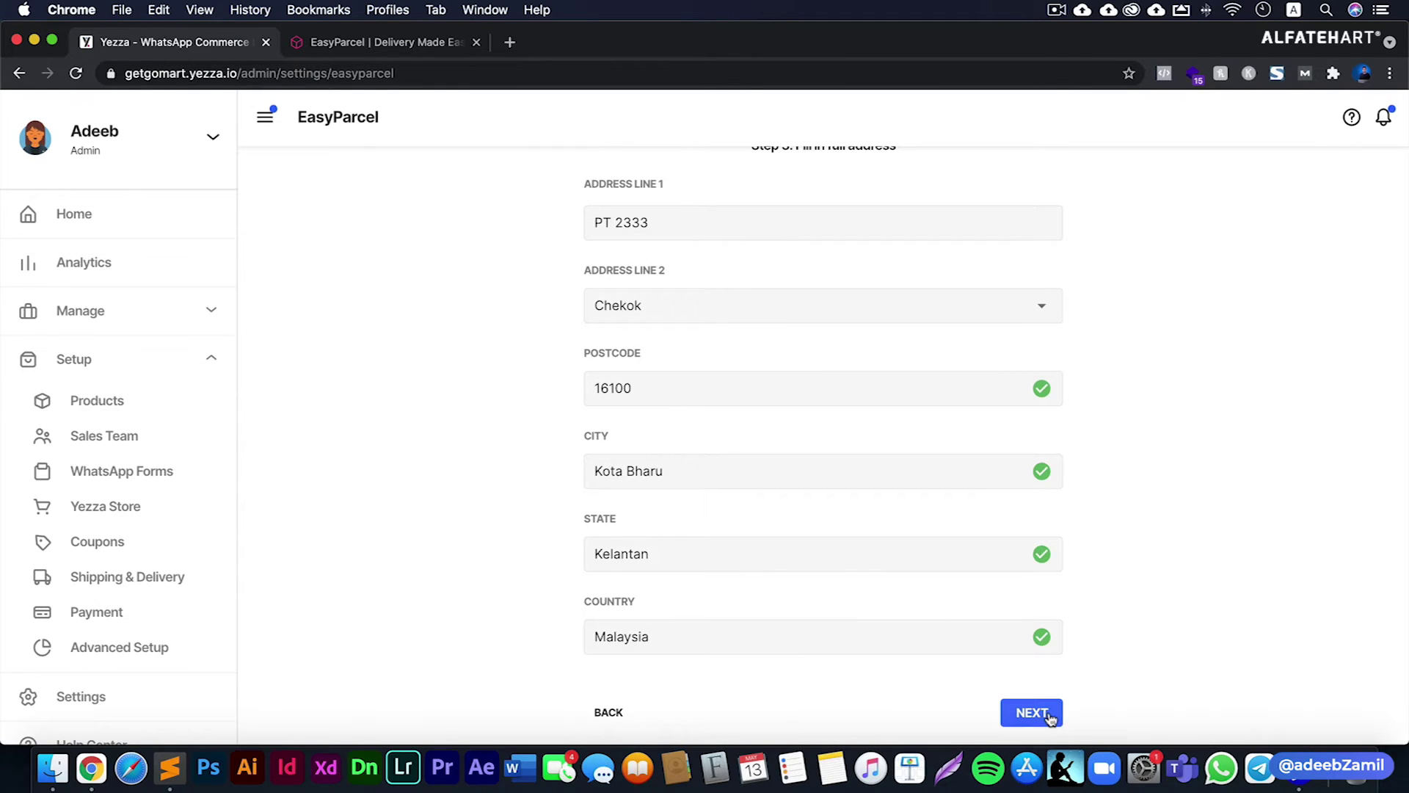
scroll(736, 311, "up", 5)
double_click(804, 343)
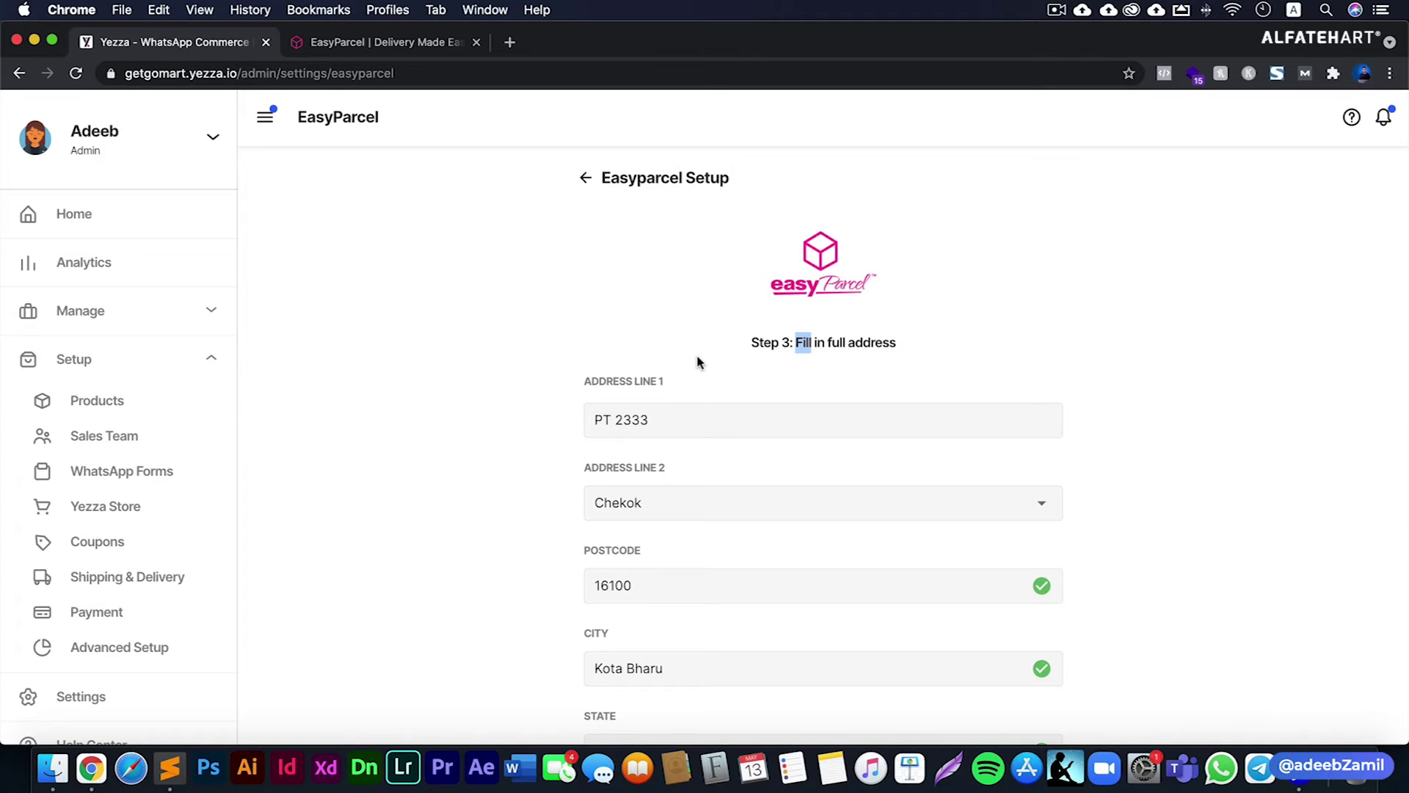
scroll(699, 362, "down", 5)
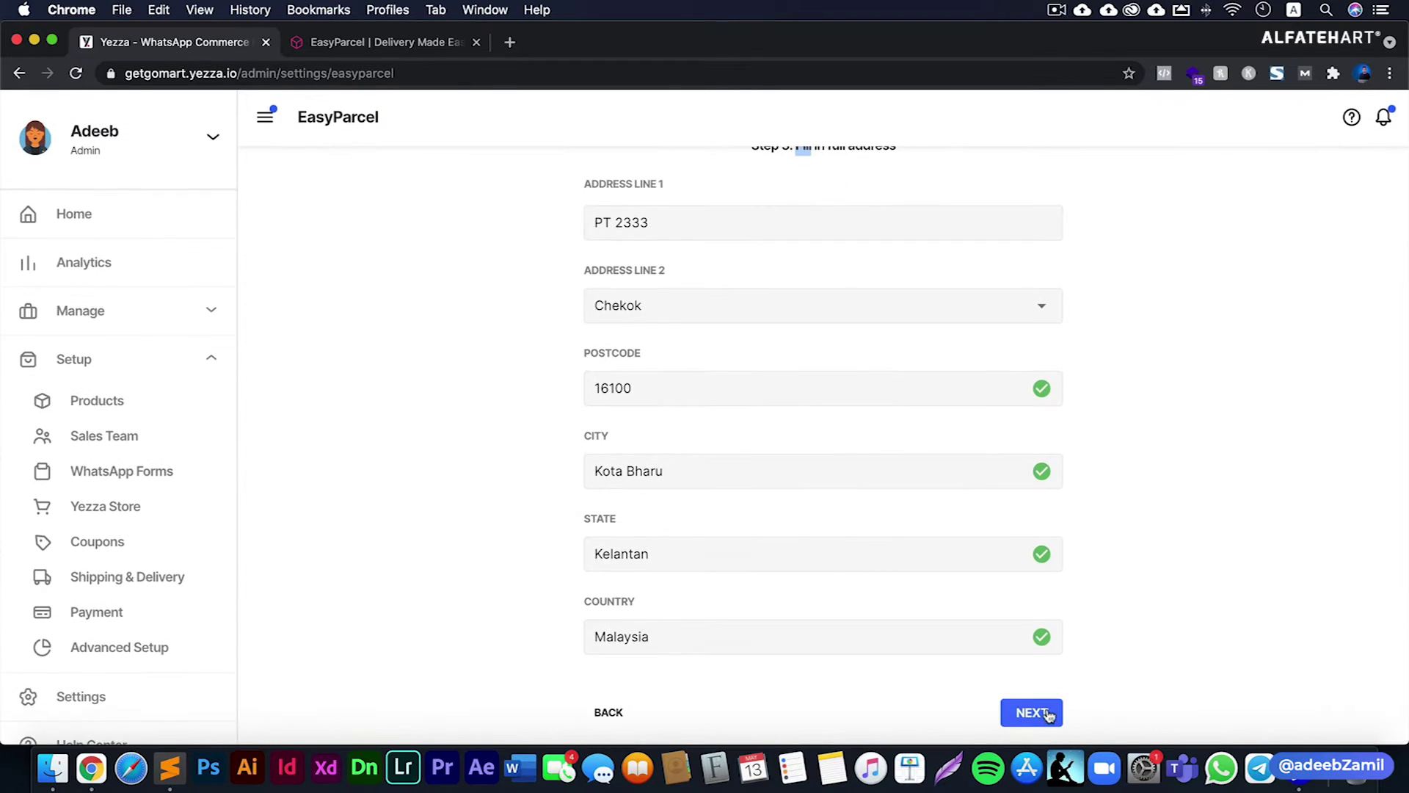
left_click(1050, 711)
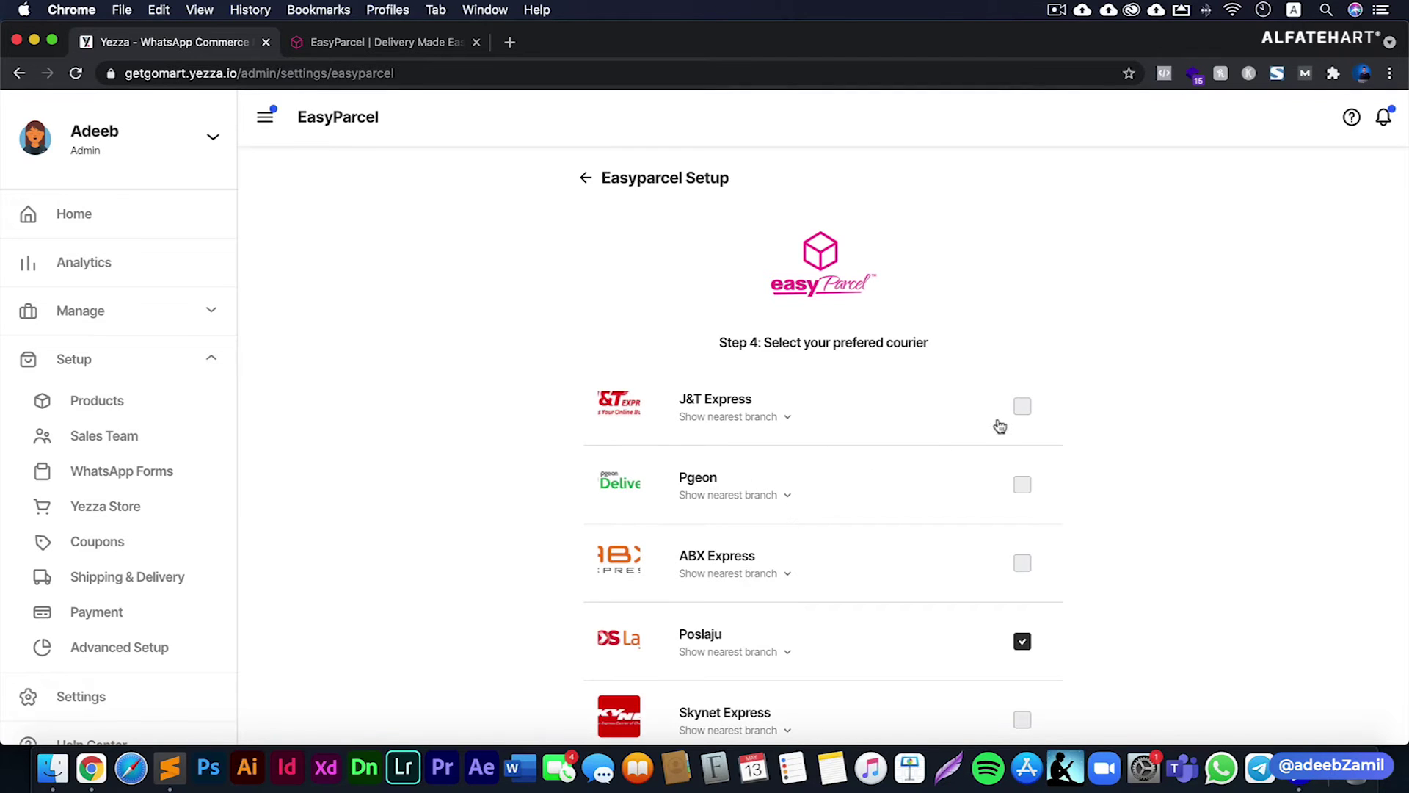
- Tick J&T Express alongside Poslaju as a preferred courier
scroll(667, 542, "down", 2)
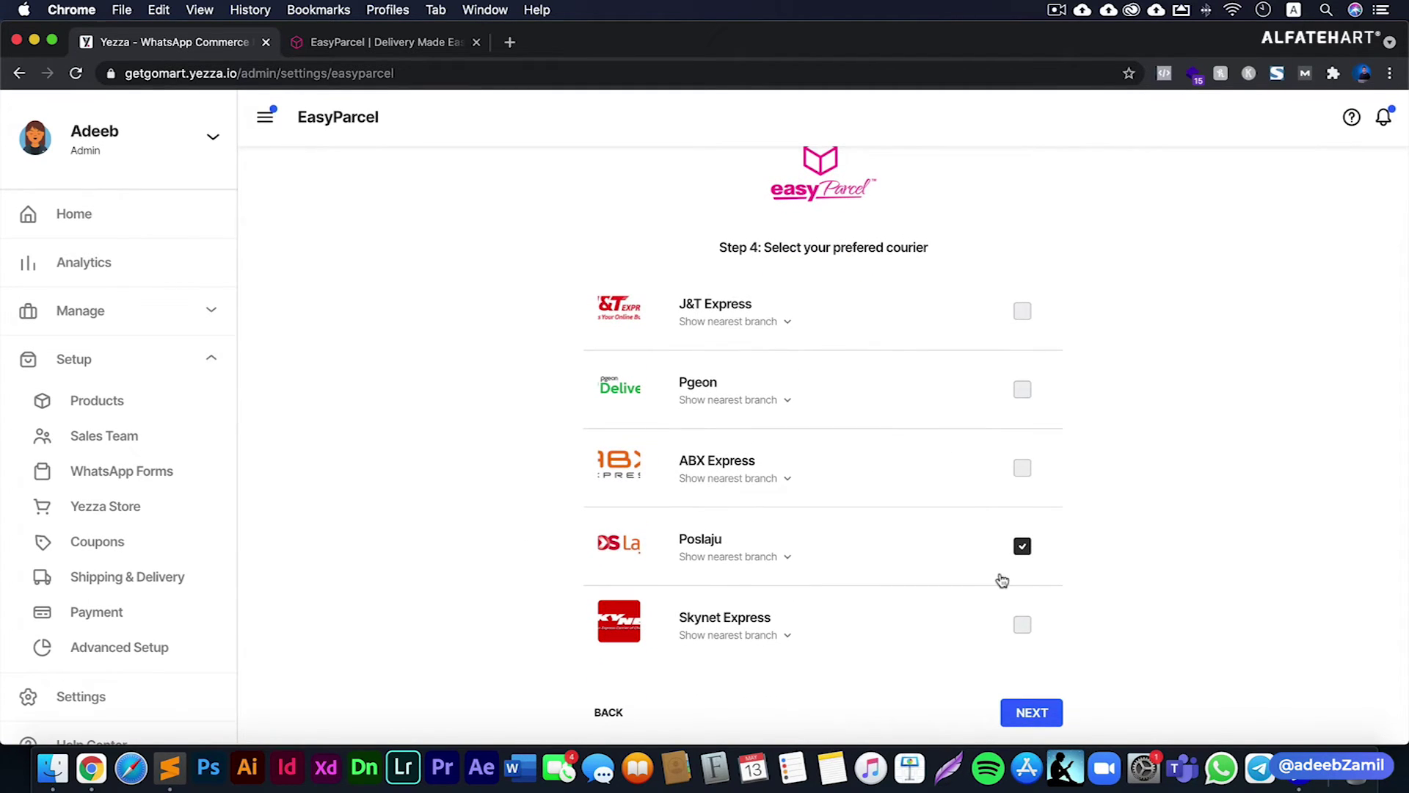
left_click(1022, 312)
scroll(541, 560, "down", 1)
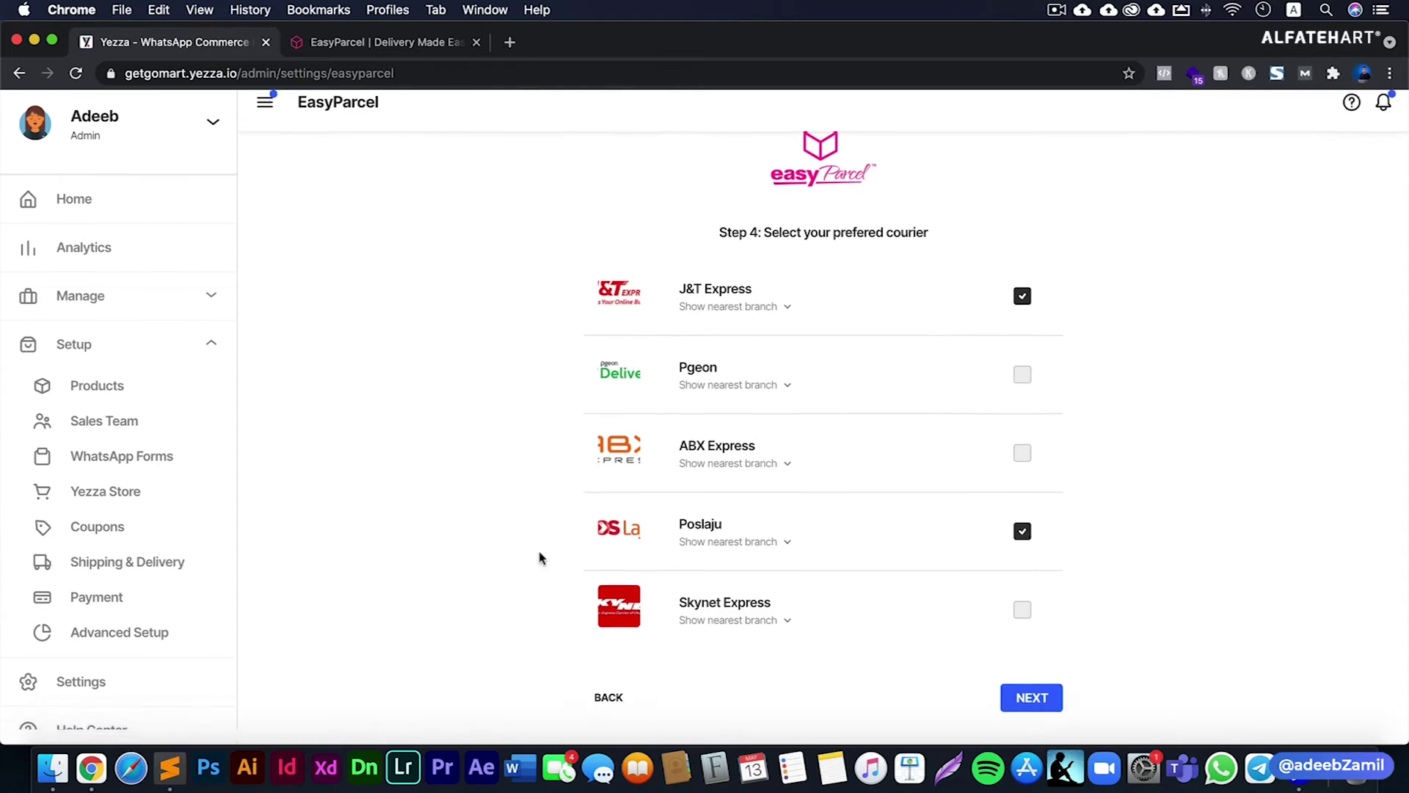
left_click(1013, 714)
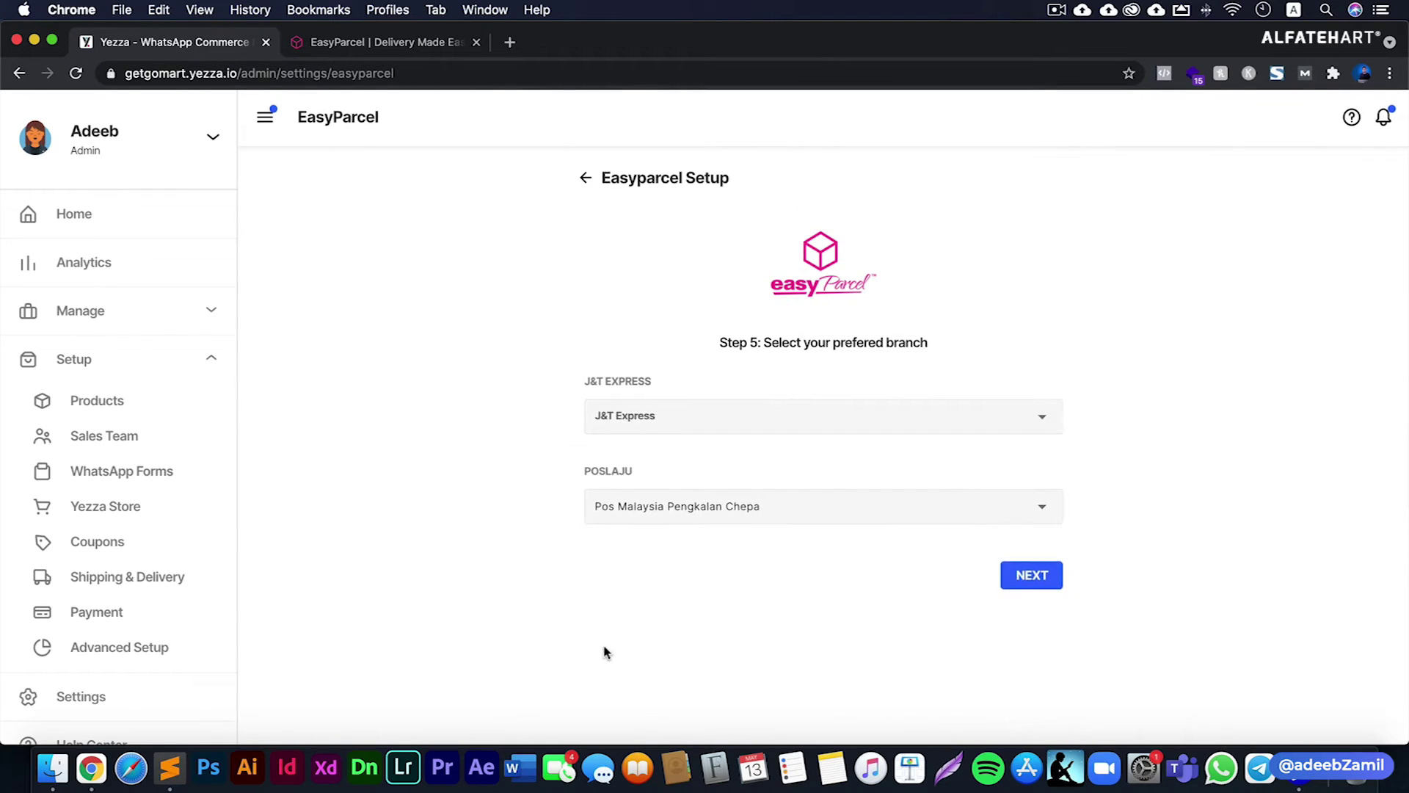
- Set the J&T Express branch to PCP P.CHEPA 413, keep the Poslaju branch, and finish
left_click(614, 428)
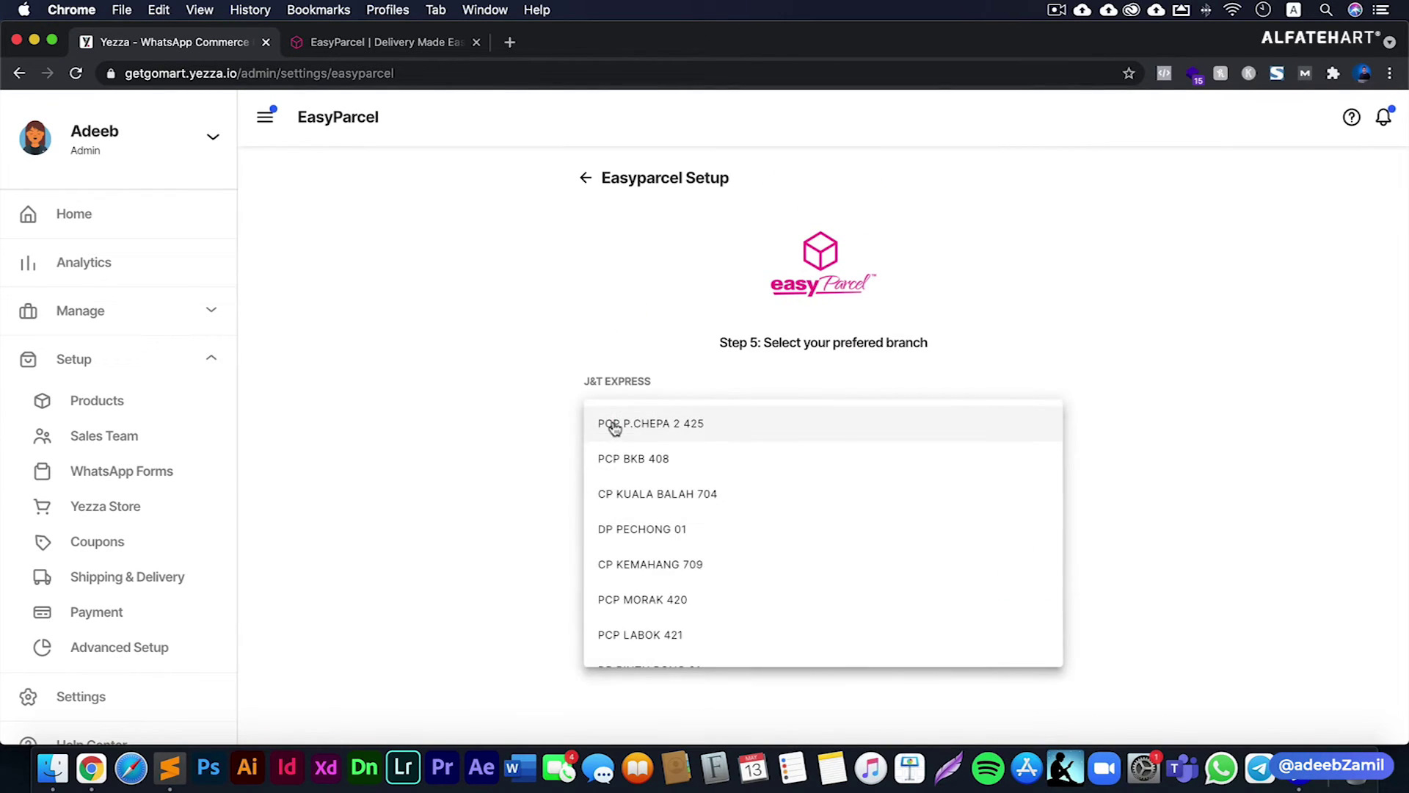
scroll(705, 514, "down", 1)
scroll(706, 551, "down", 5)
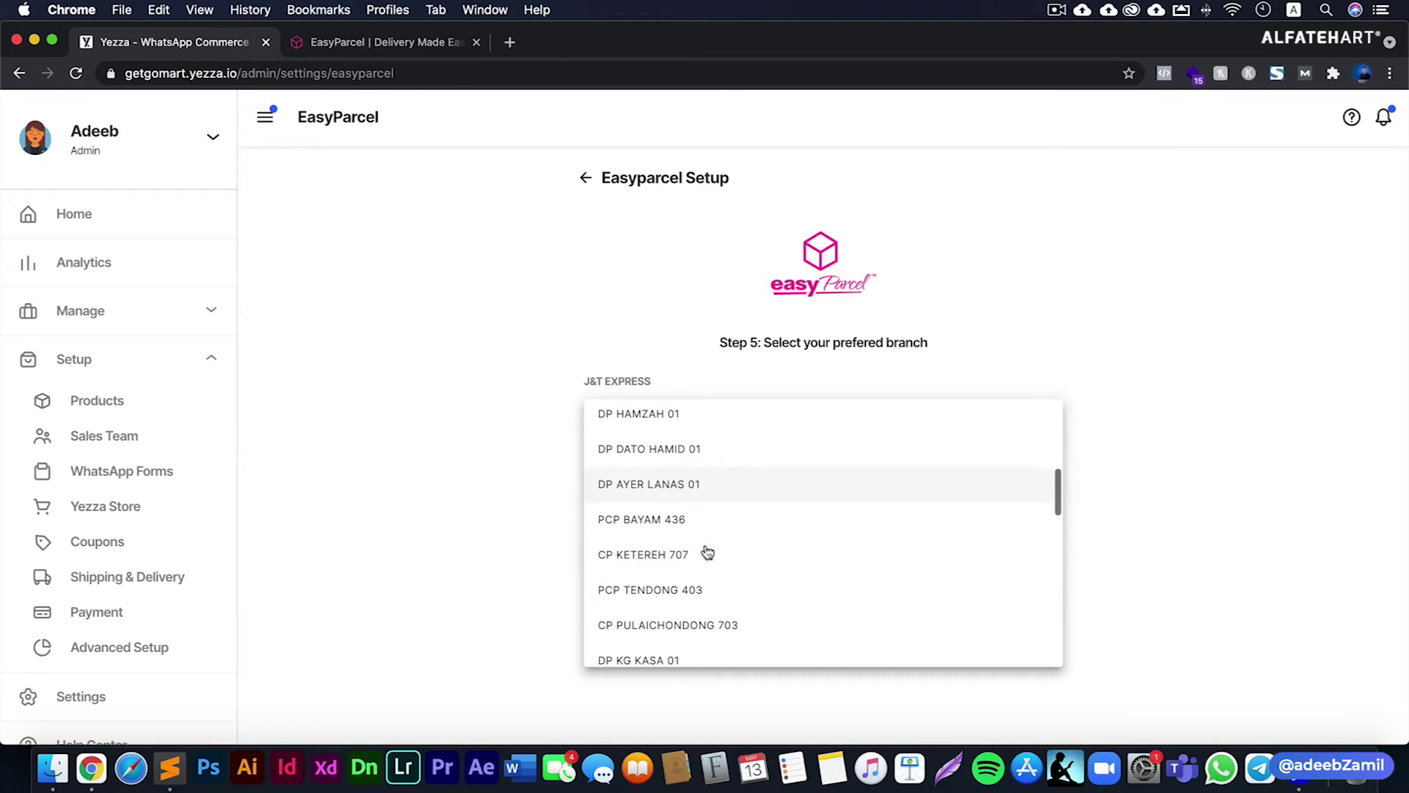
scroll(707, 552, "down", 5)
scroll(707, 560, "down", 4)
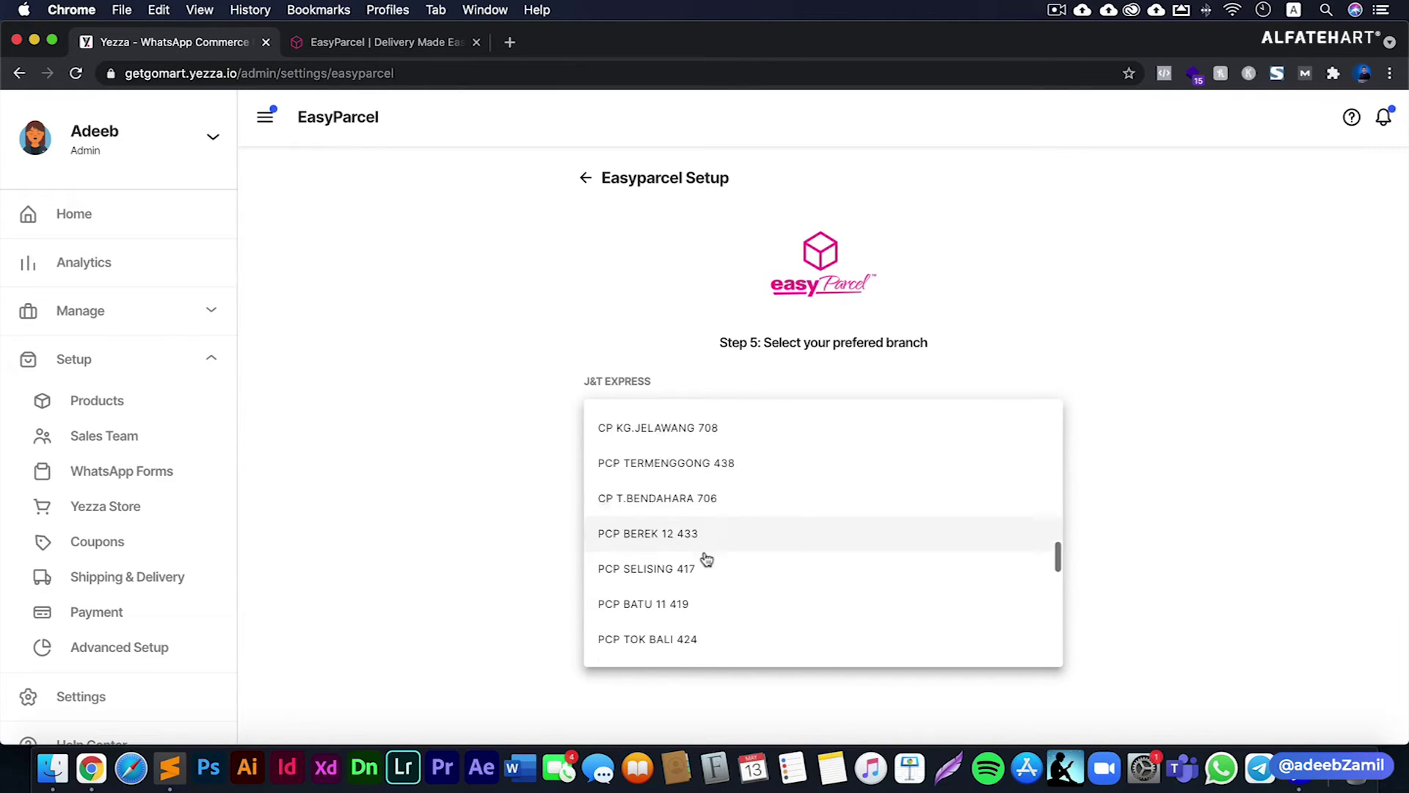
scroll(707, 559, "down", 7)
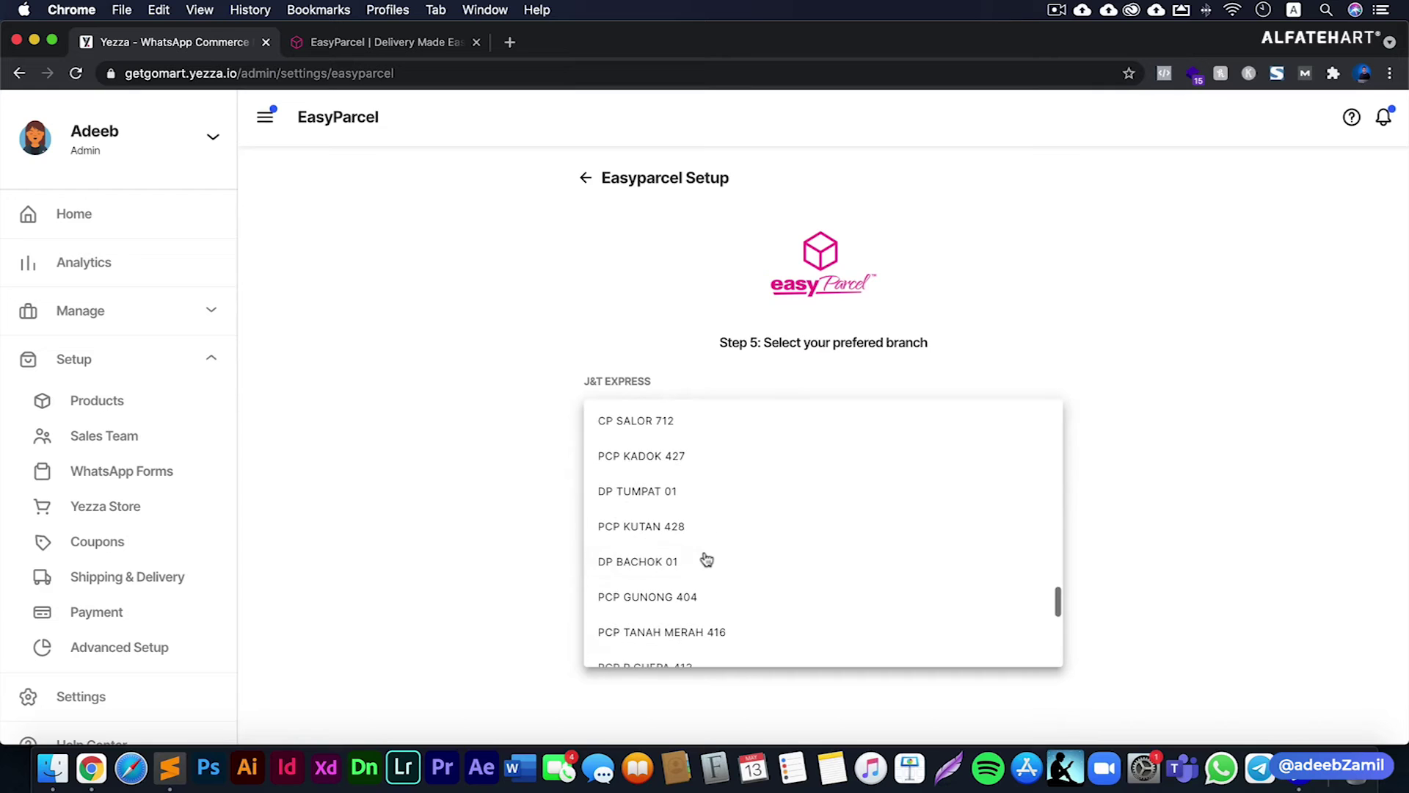
scroll(706, 560, "down", 5)
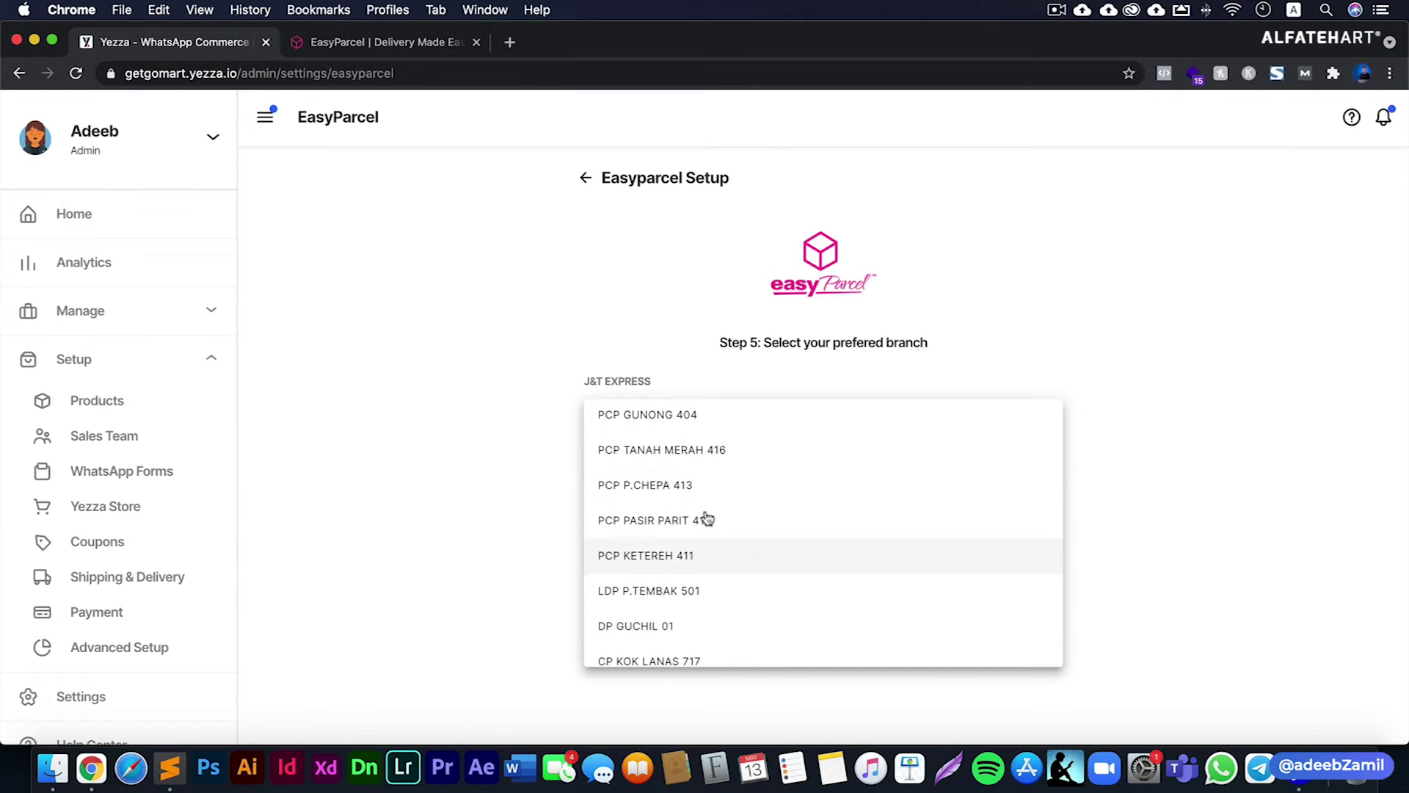
left_click(707, 489)
left_click(658, 514)
left_click(548, 519)
left_click(1033, 587)
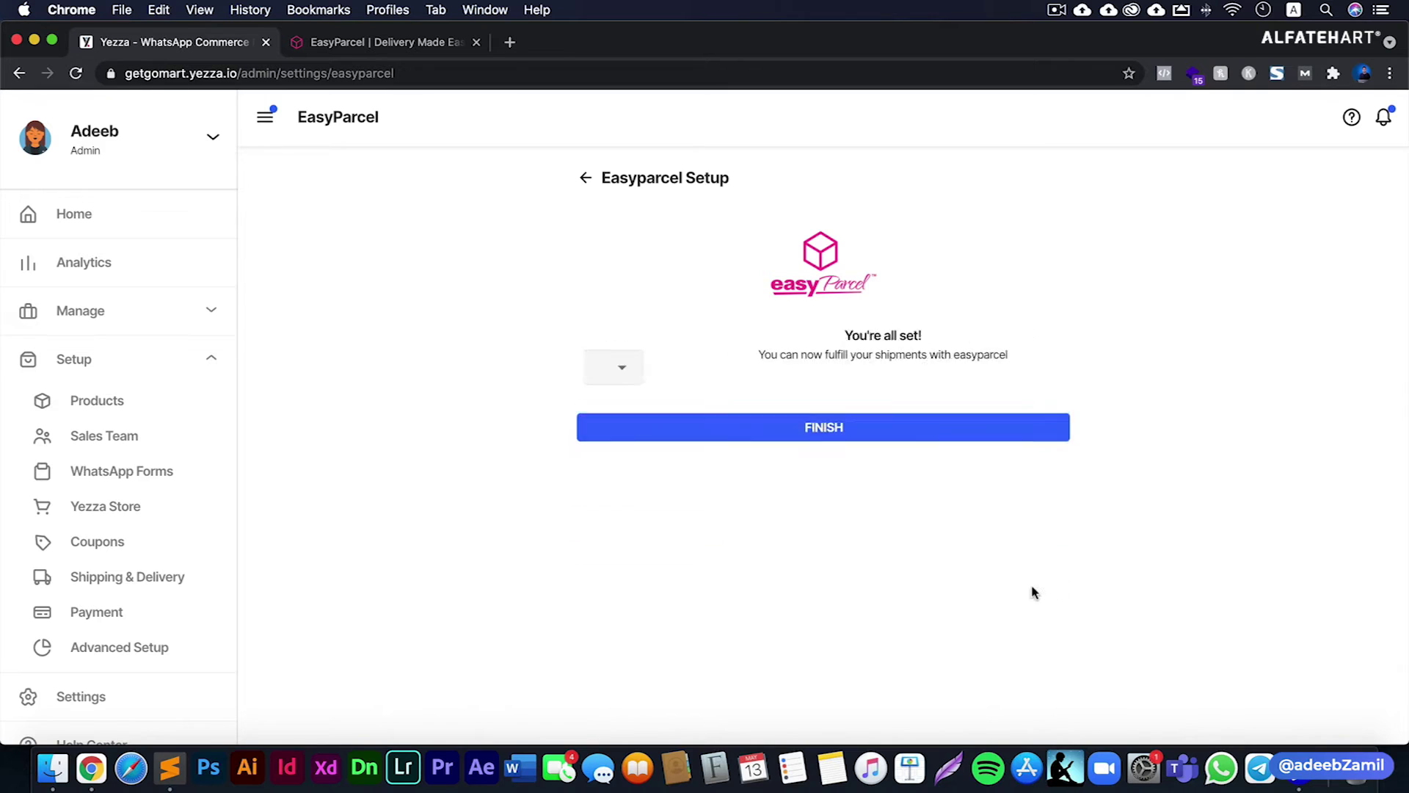
- Close the finished EasyParcel setup and go to Setup › Shipping & Delivery
left_click(824, 421)
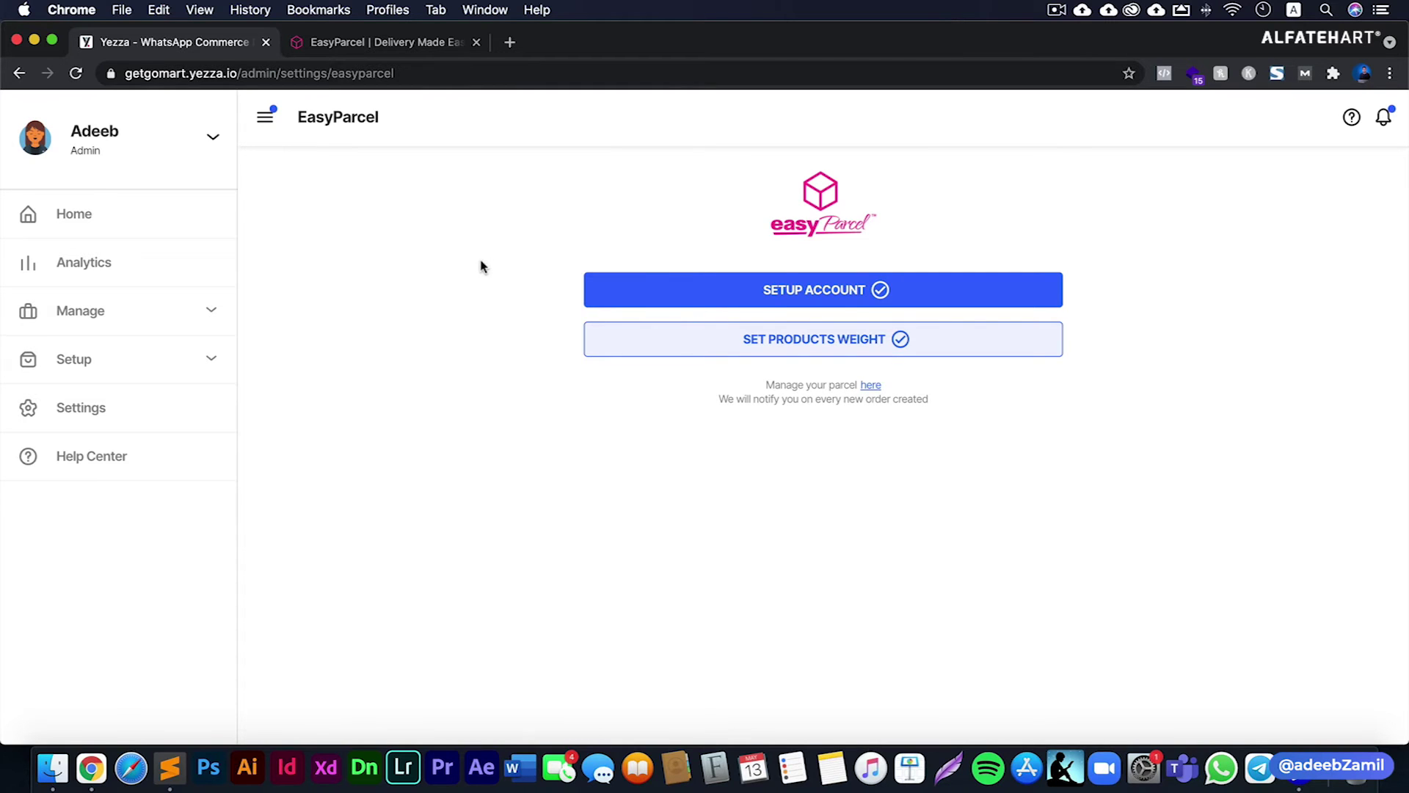
left_click(110, 359)
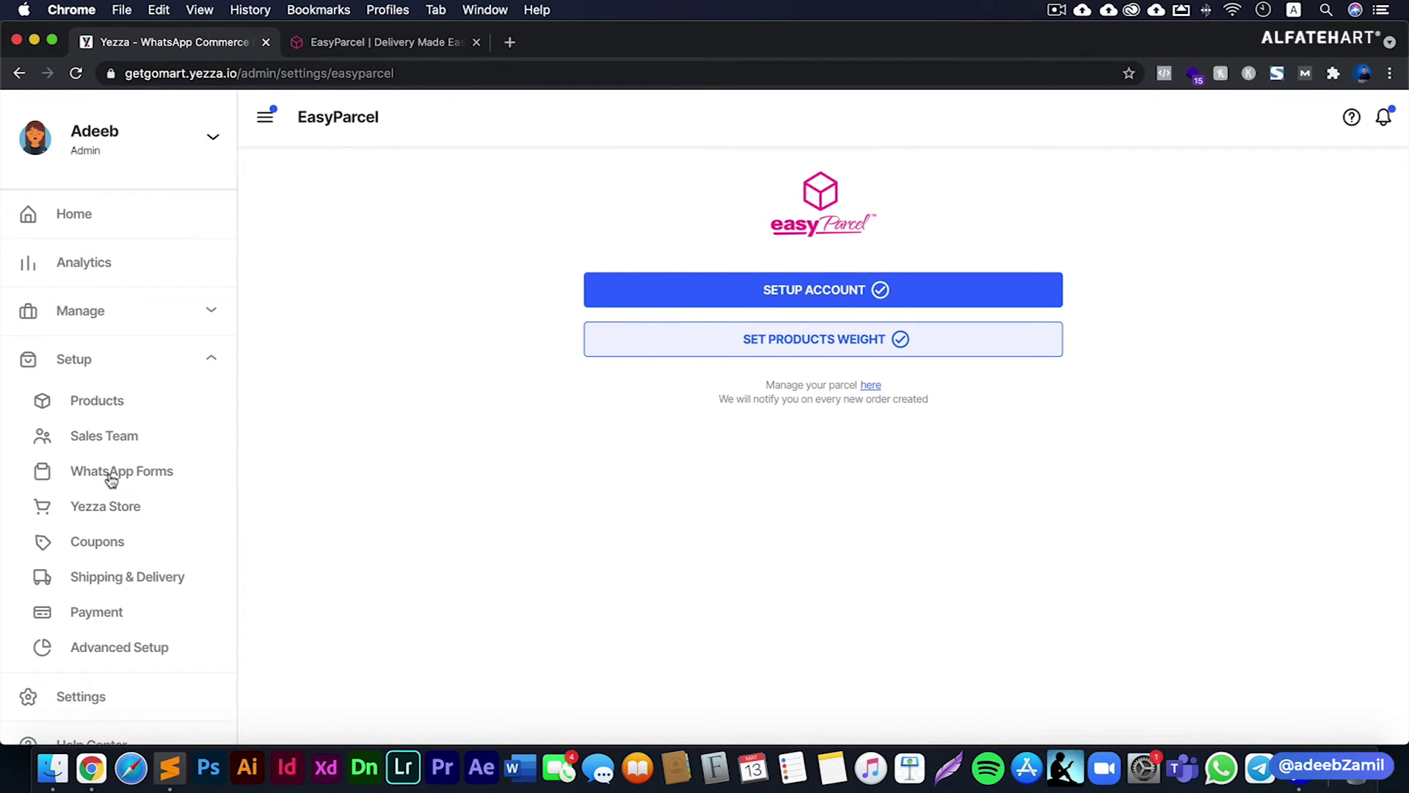
scroll(99, 470, "down", 3)
left_click(114, 423)
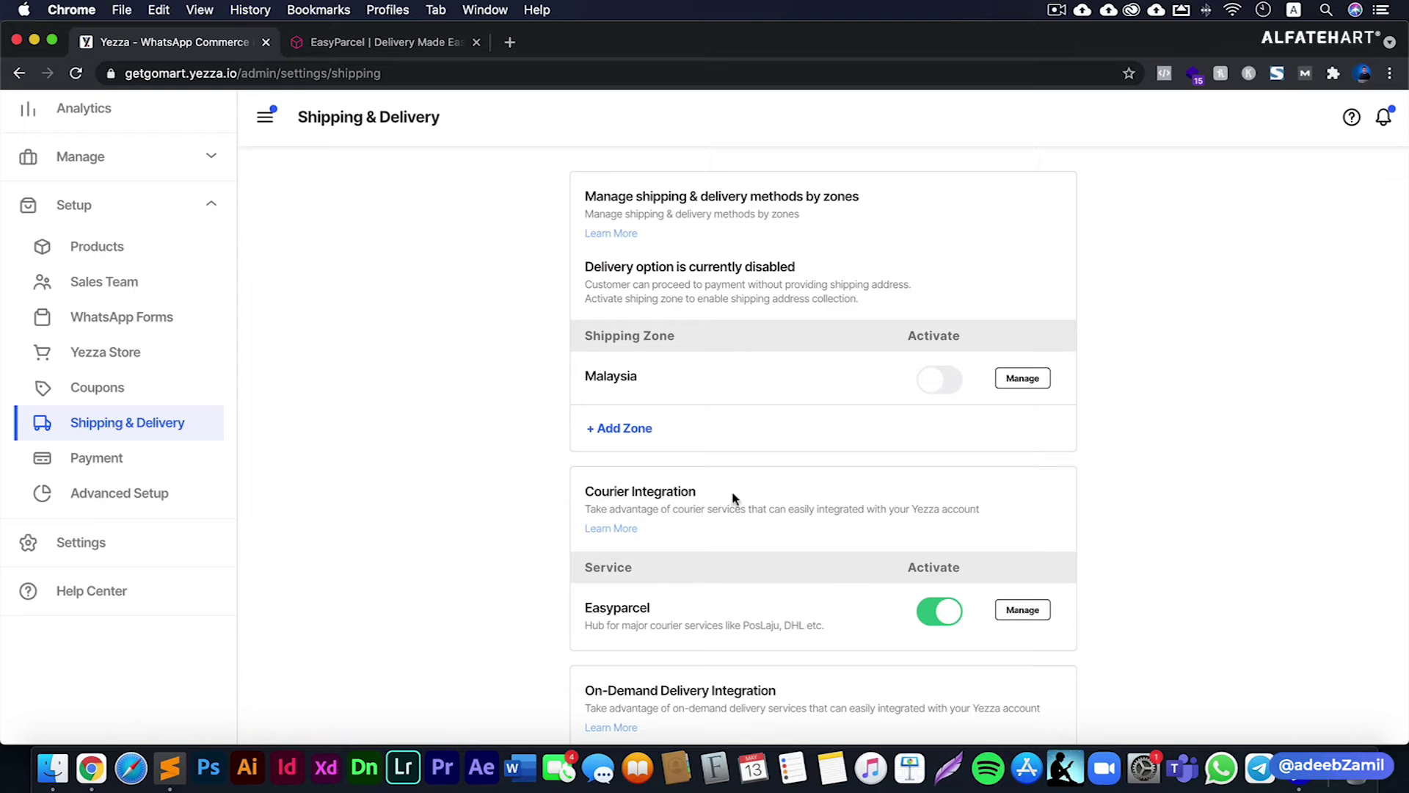
- Turn on the Malaysia zone and tick Easyparcel as its delivery method
left_click(939, 382)
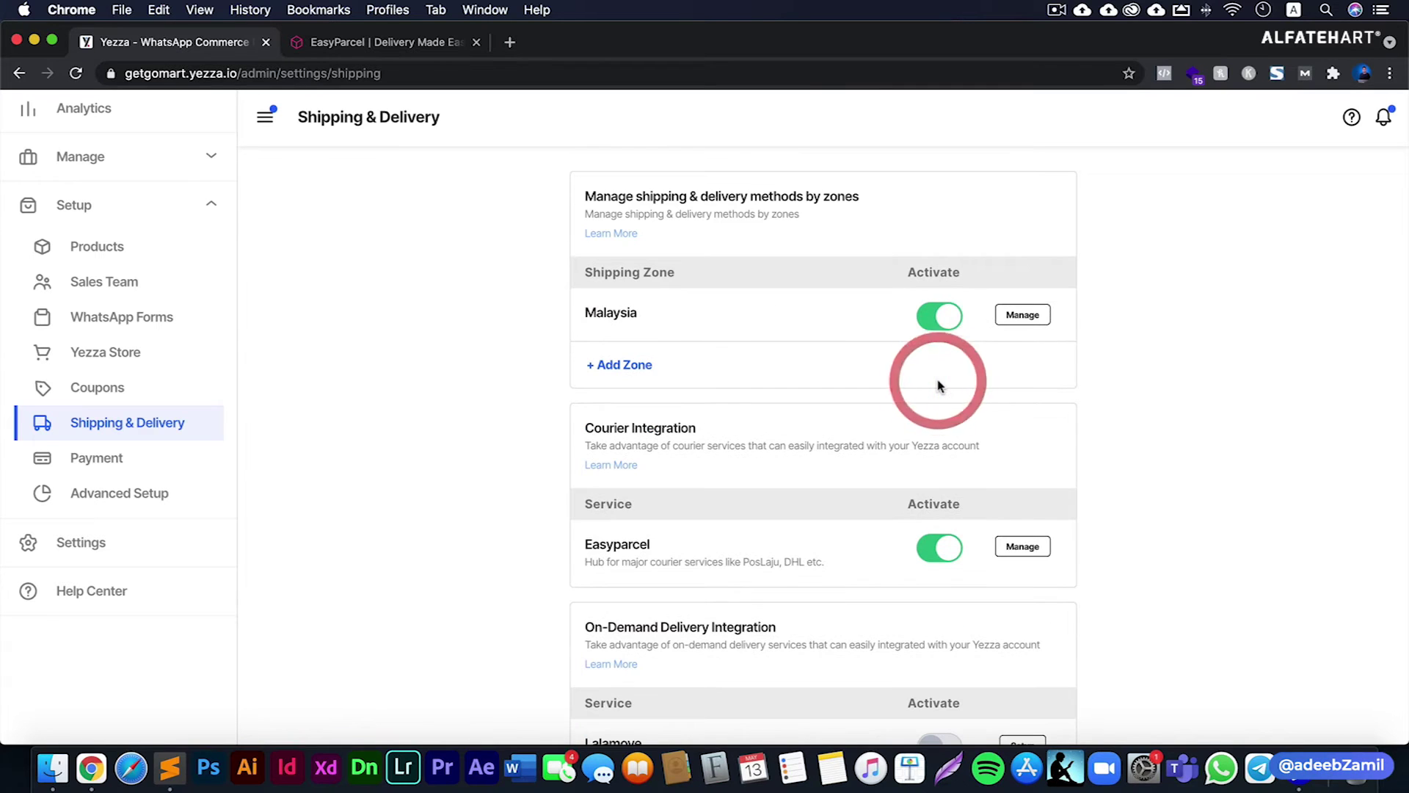
left_click(1023, 314)
left_click(463, 506)
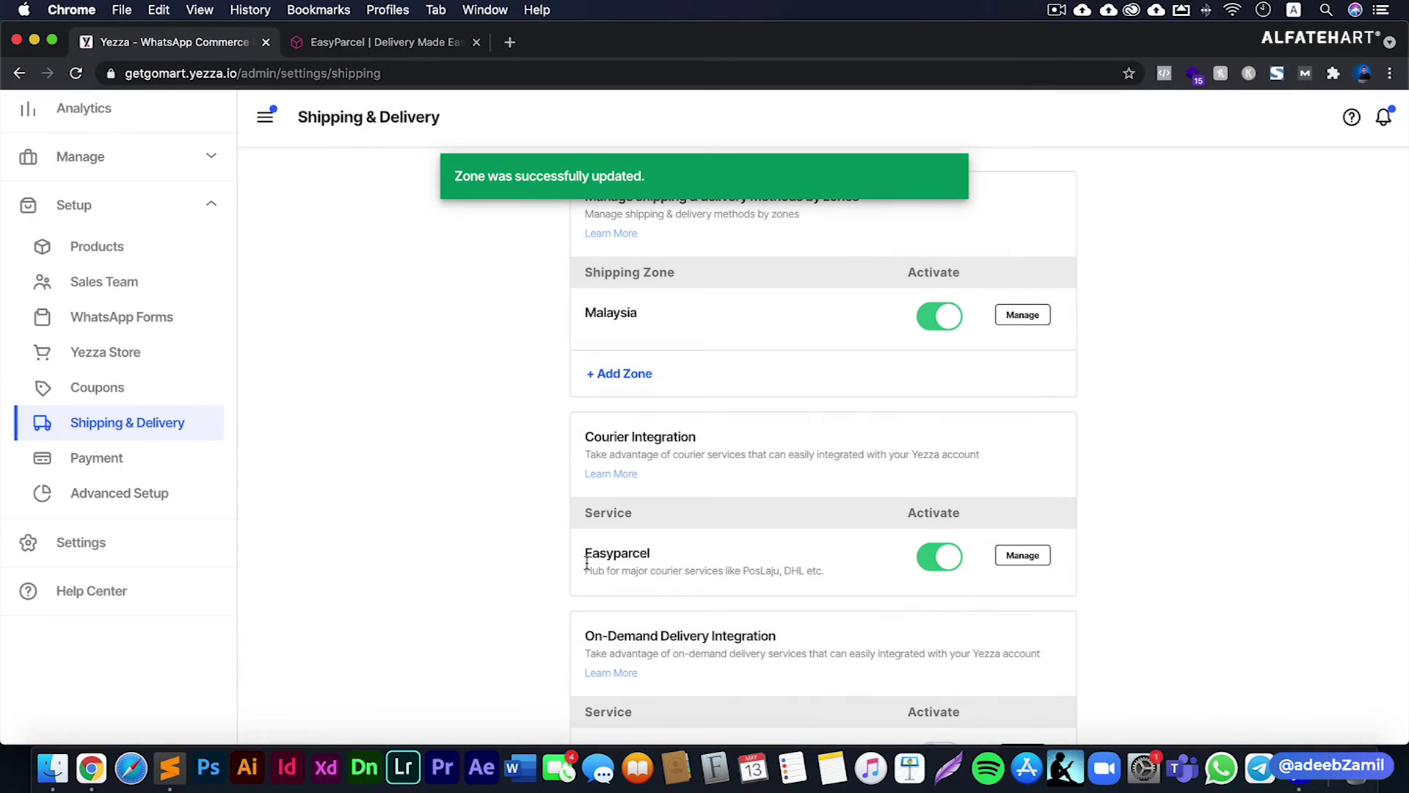
- Open the GetGo Mart storefront and add 2 Cotton T-Shirt (Green) to the cart
left_click(139, 356)
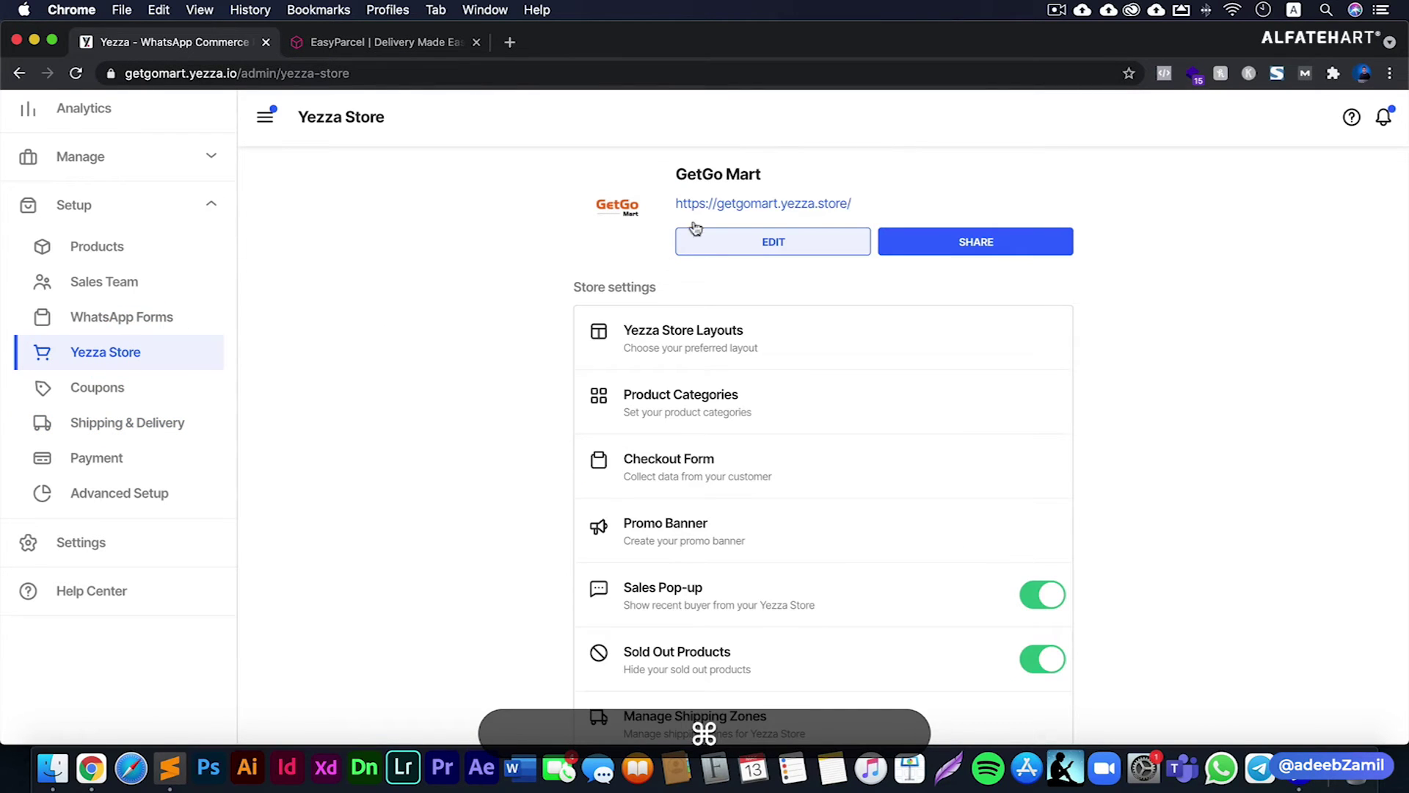
left_click(726, 208, "super")
left_click(429, 40)
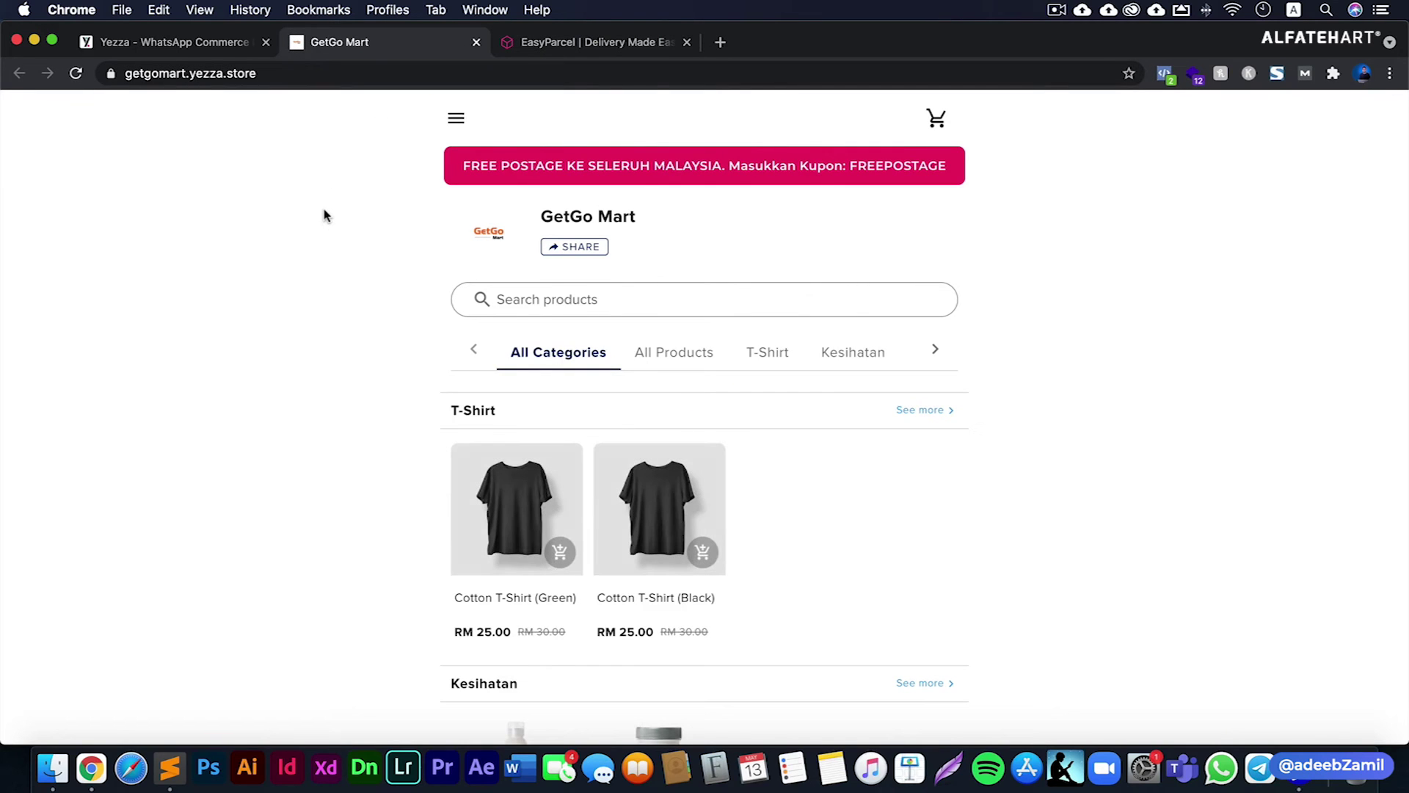
left_click(509, 550)
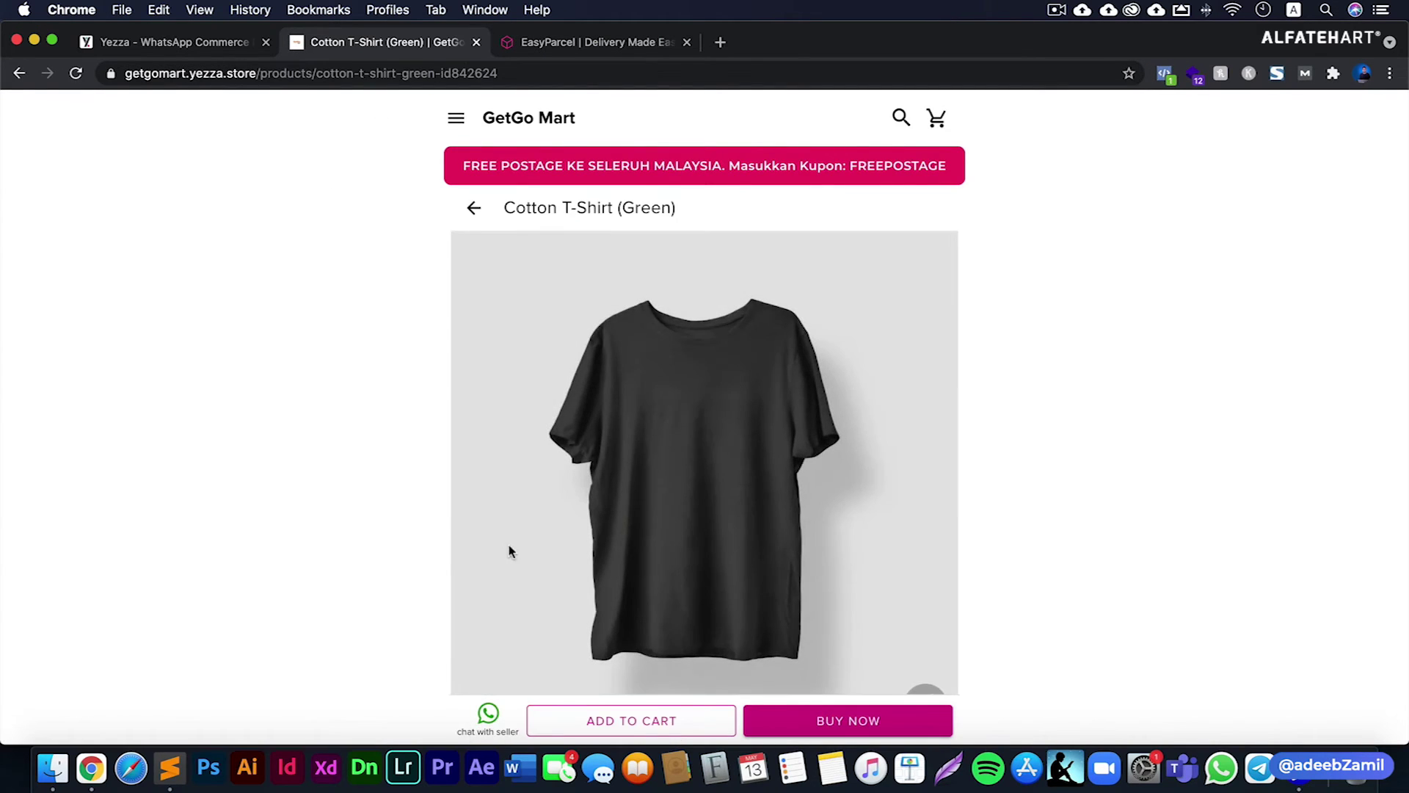
scroll(582, 607, "down", 3)
left_click(935, 603)
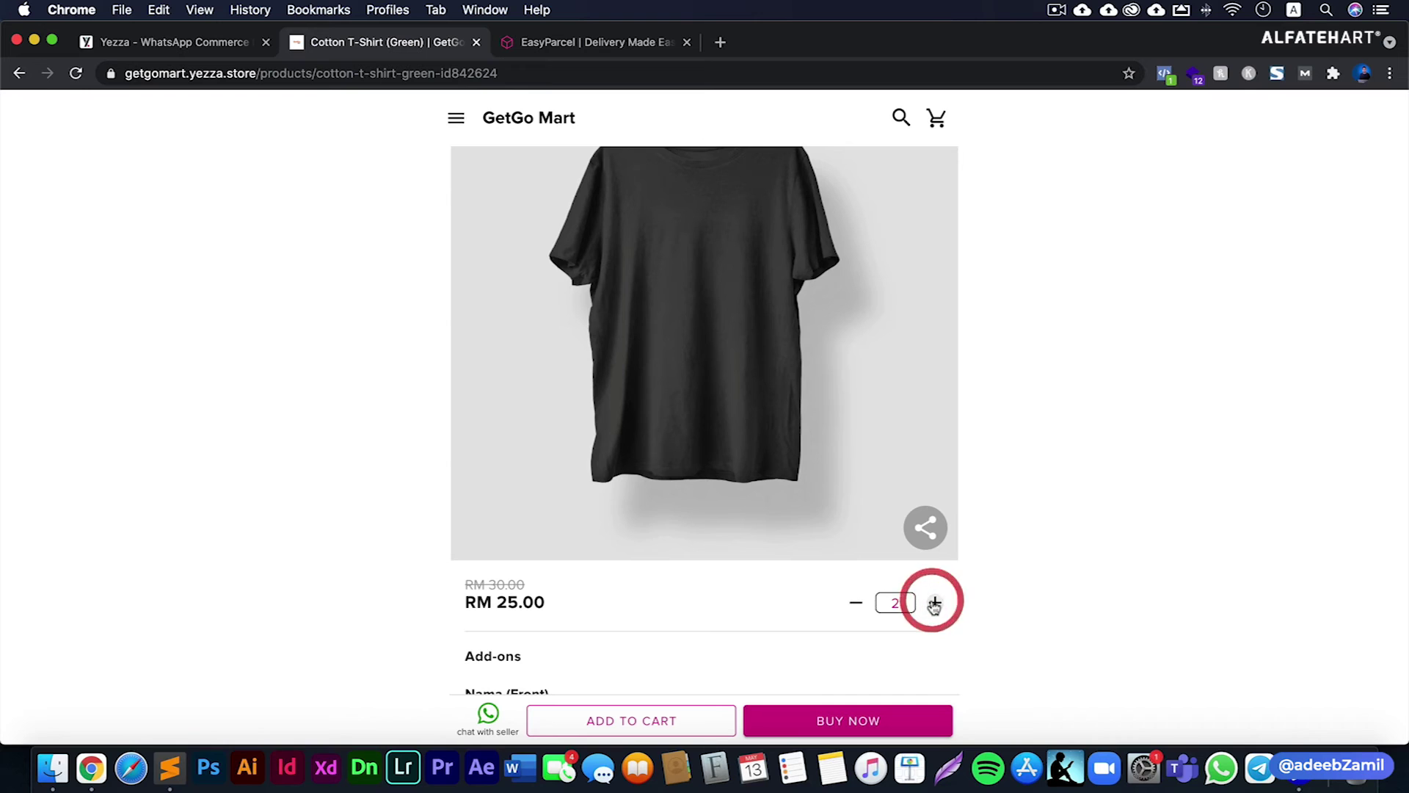
left_click(704, 722)
- Check out with the customer's phone number and place the order
left_click(695, 504)
left_click(701, 381)
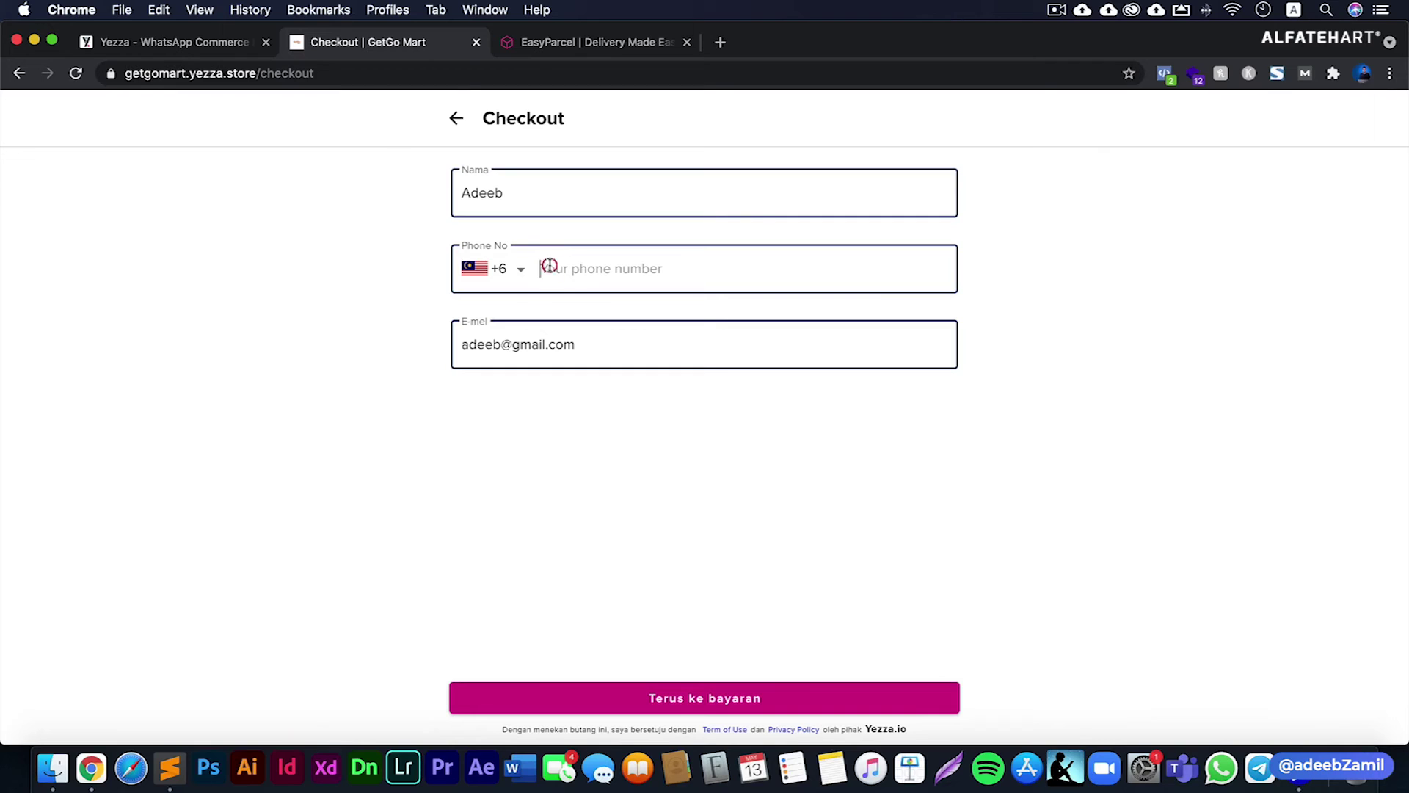
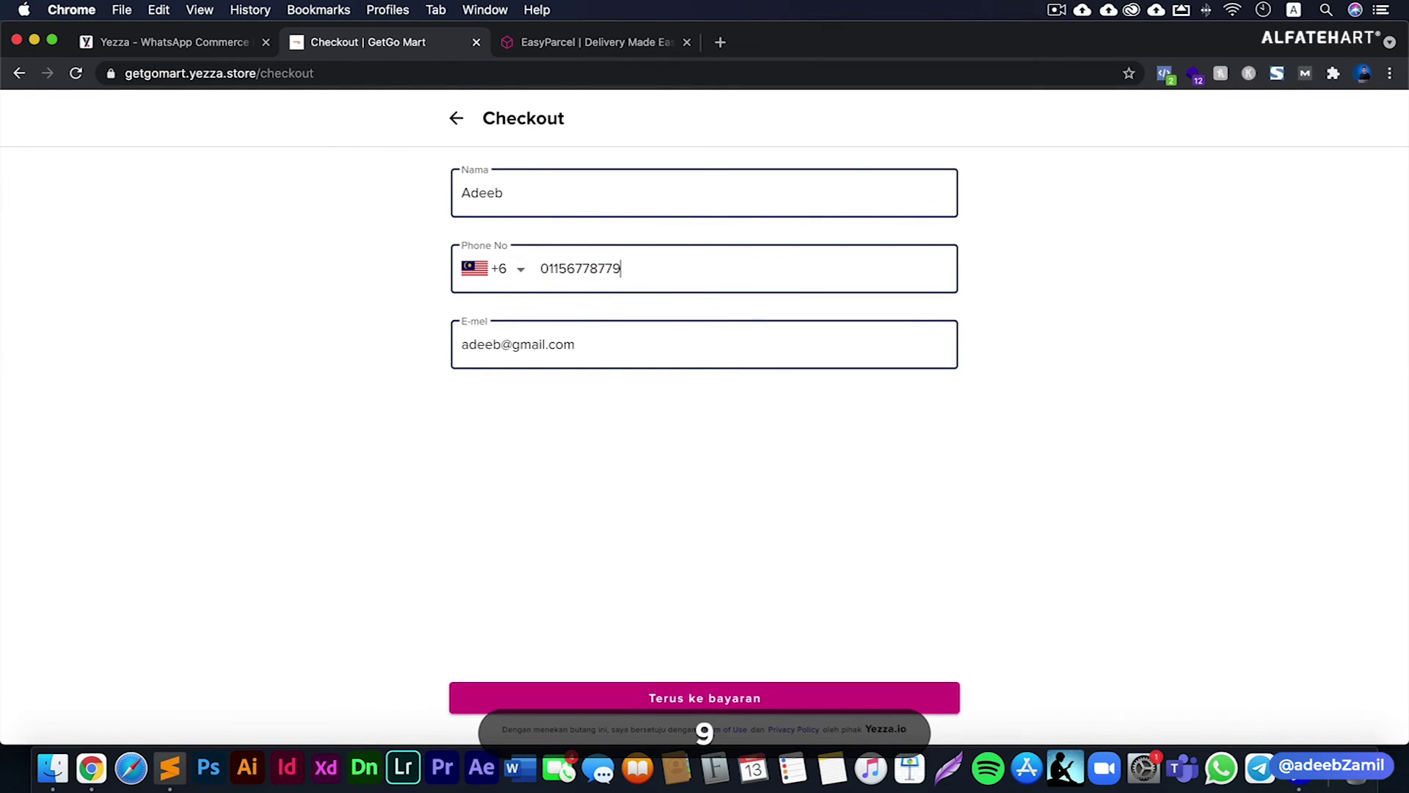
left_click(680, 700)
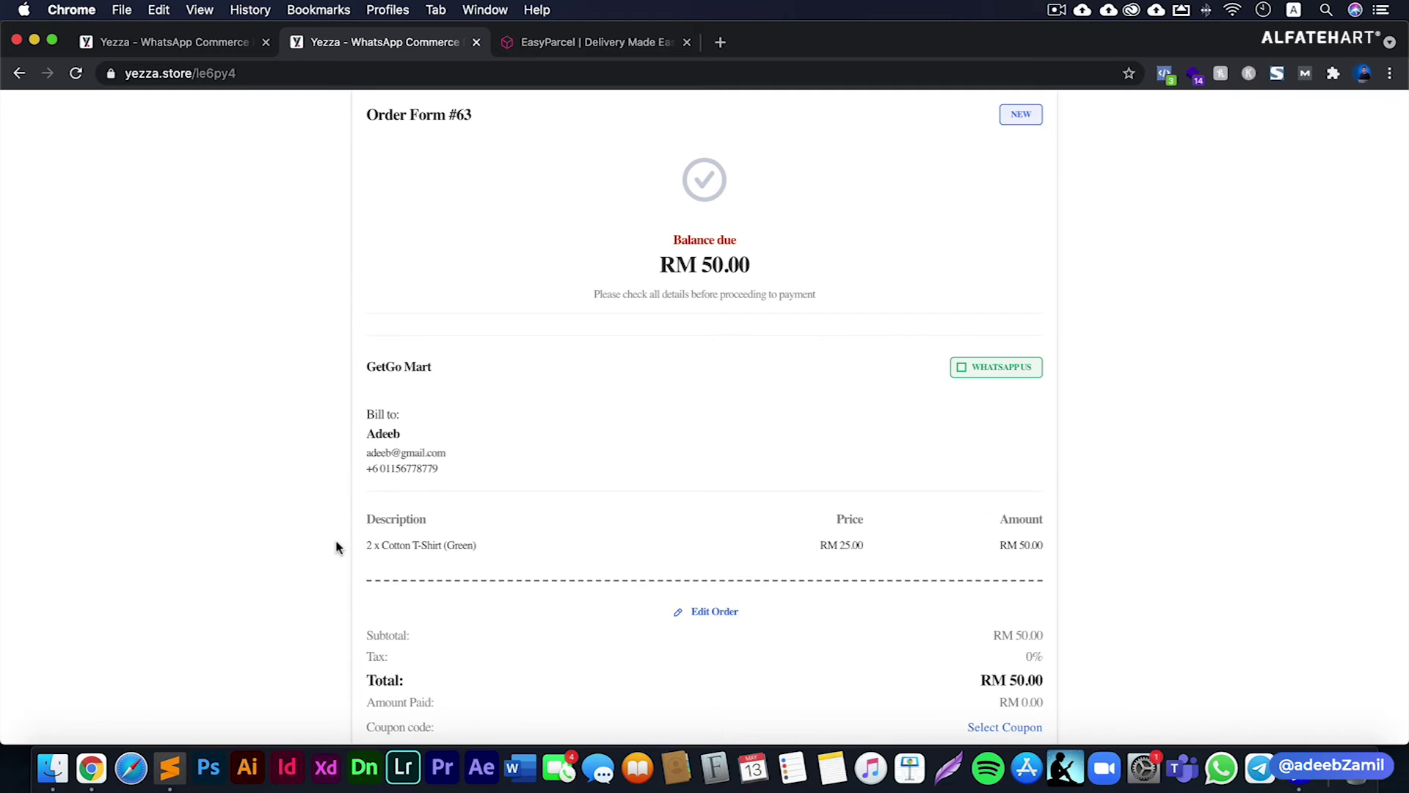
- Enter delivery postcode 62500, confirm the auto-filled address, and load the Poslaju and J&T Express options
scroll(336, 547, "down", 4)
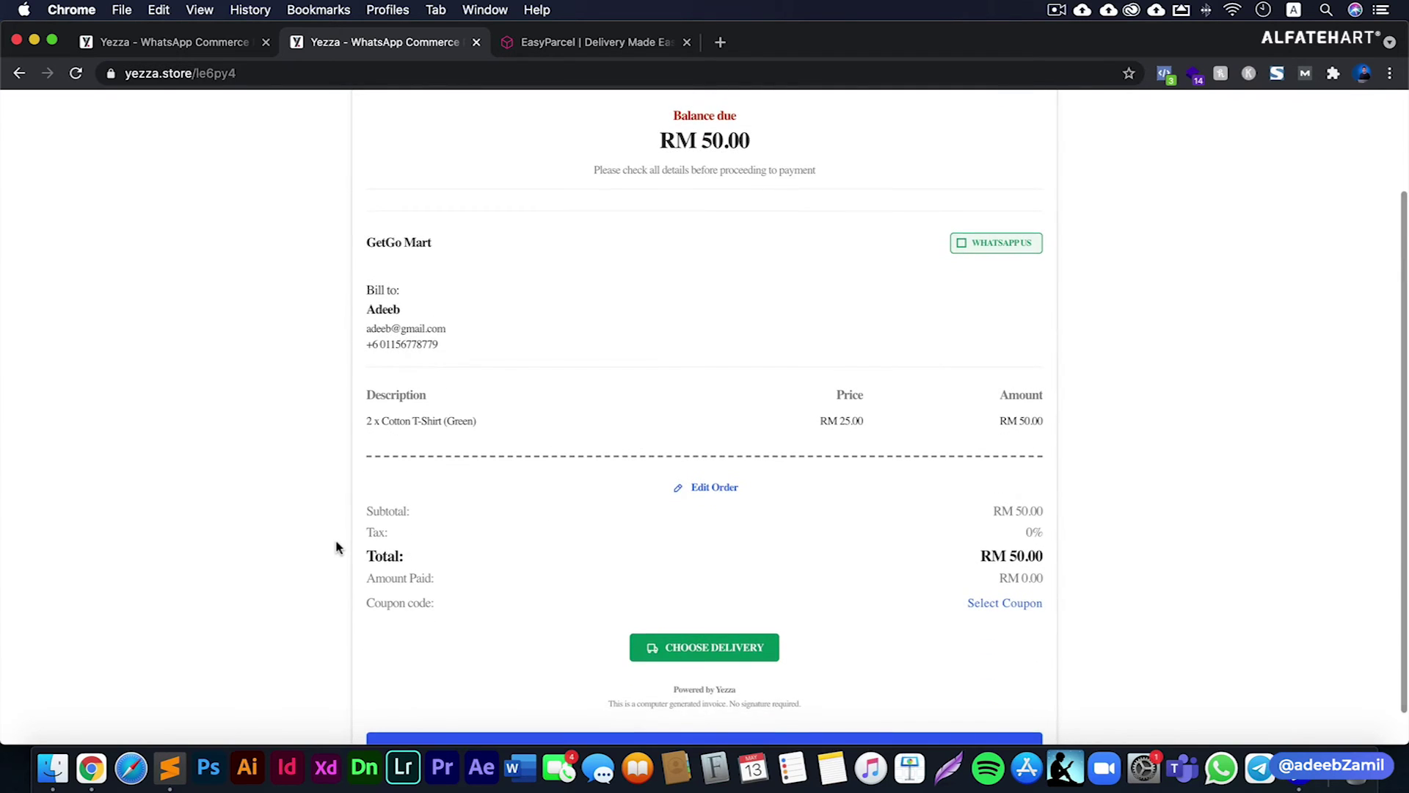
scroll(336, 547, "down", 1)
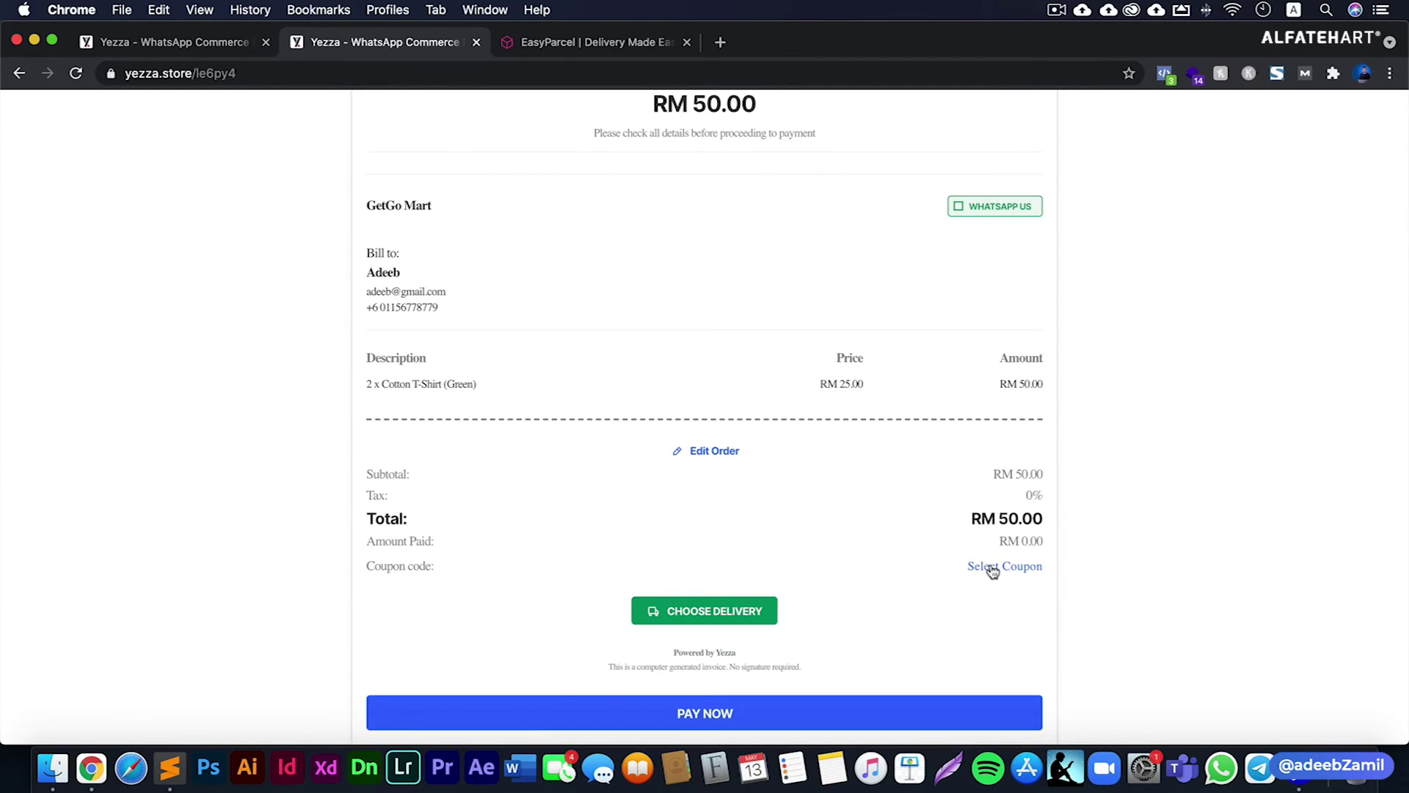
left_click(714, 612)
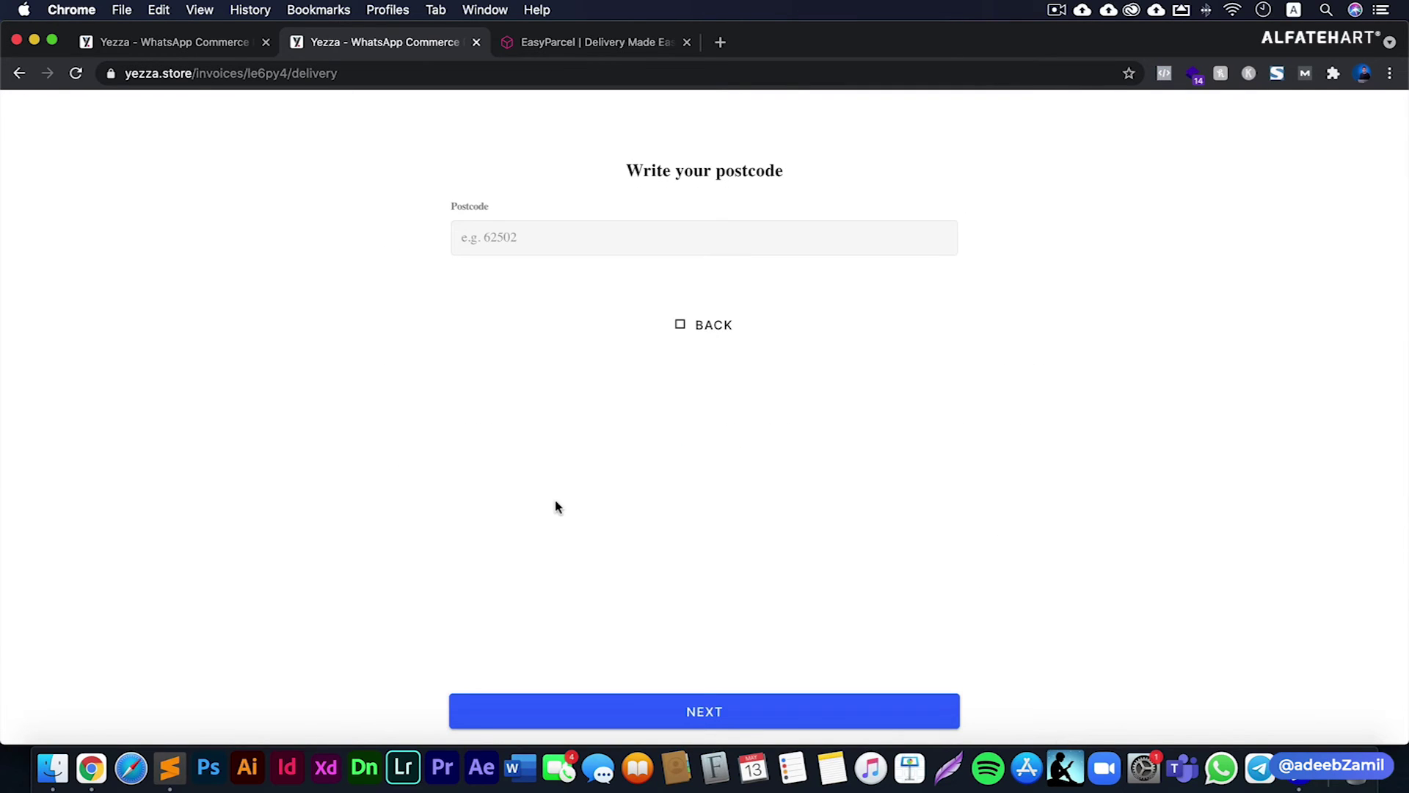
left_click(565, 233)
type("62500")
left_click(710, 285)
left_click(717, 708)
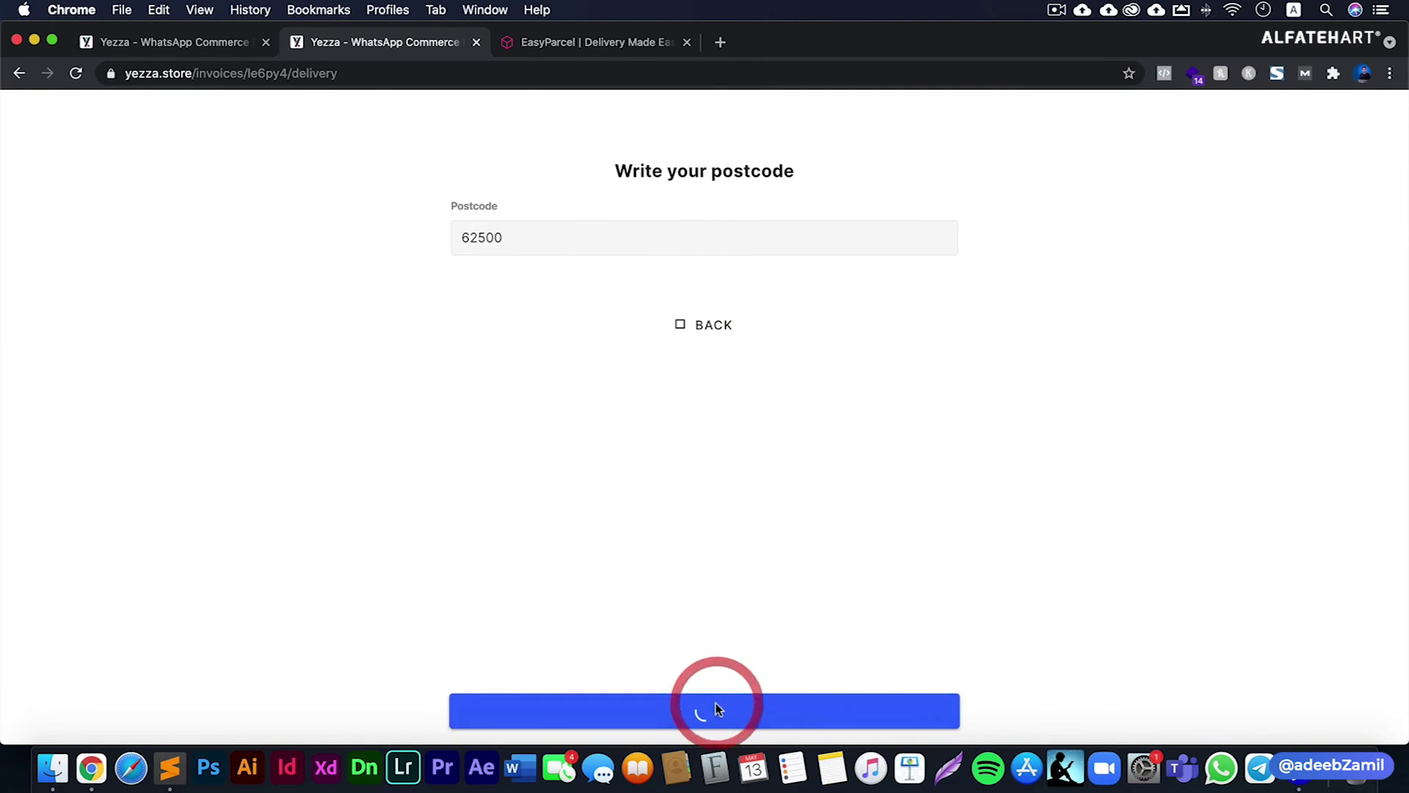
scroll(346, 591, "down", 5)
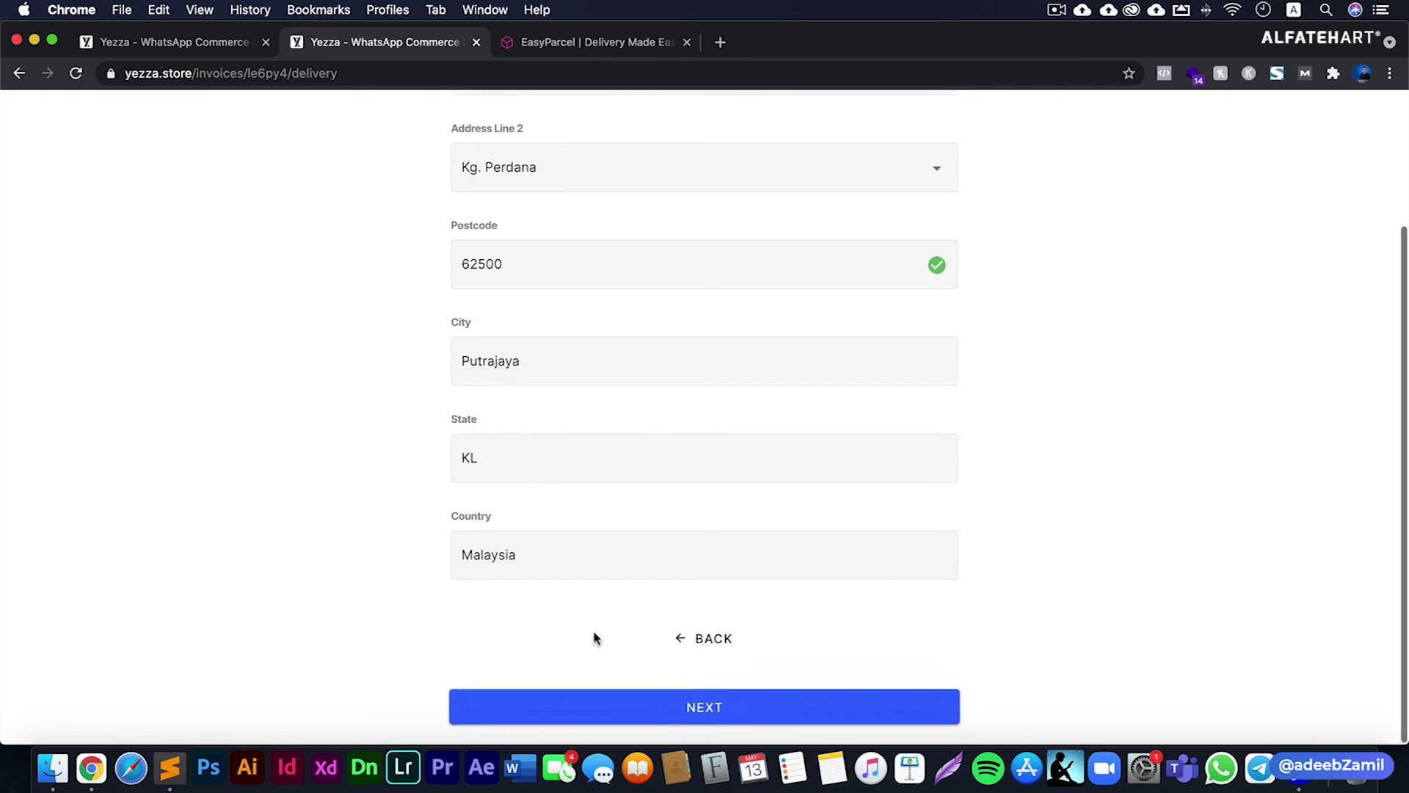
left_click(725, 711)
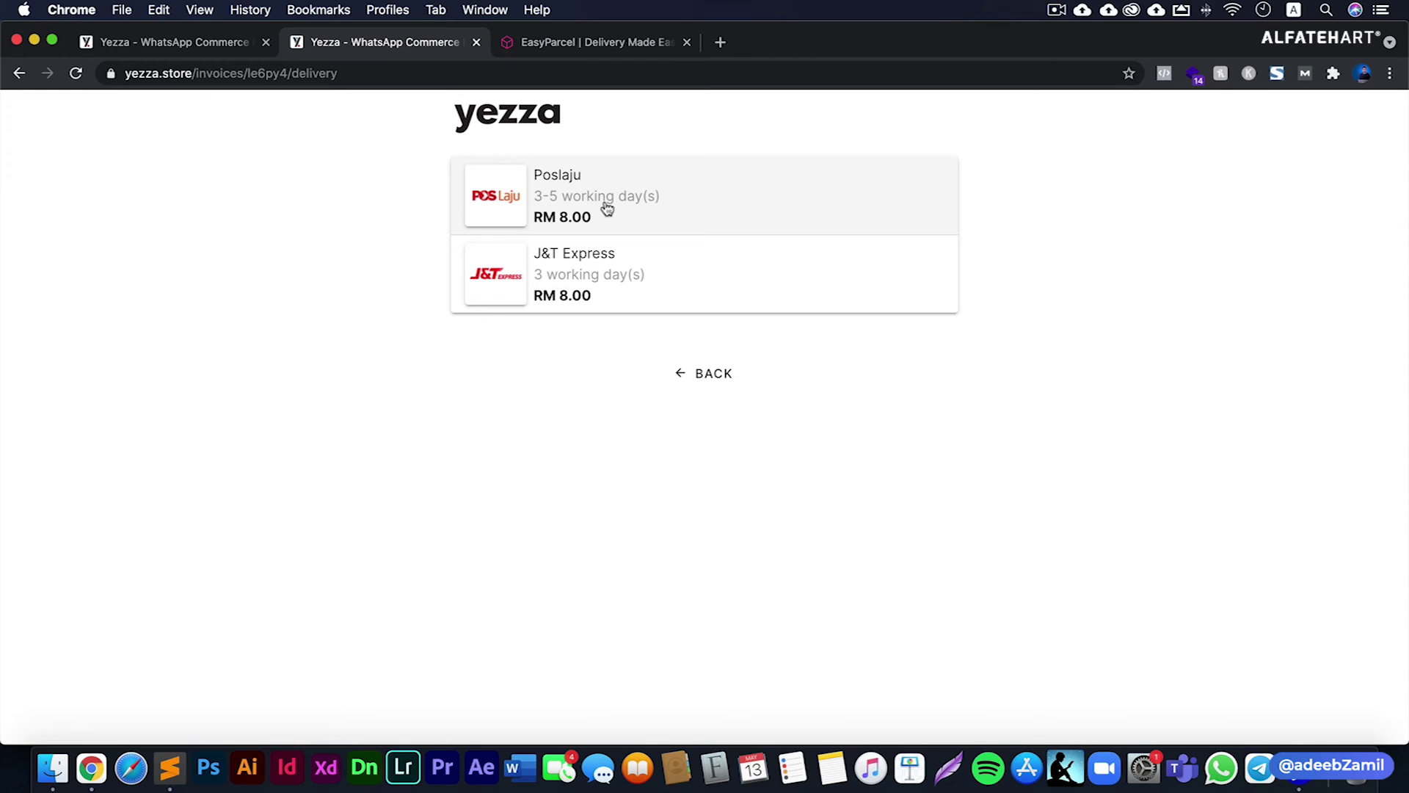
- Save J&T Express as the courier for order #63
left_click(596, 271)
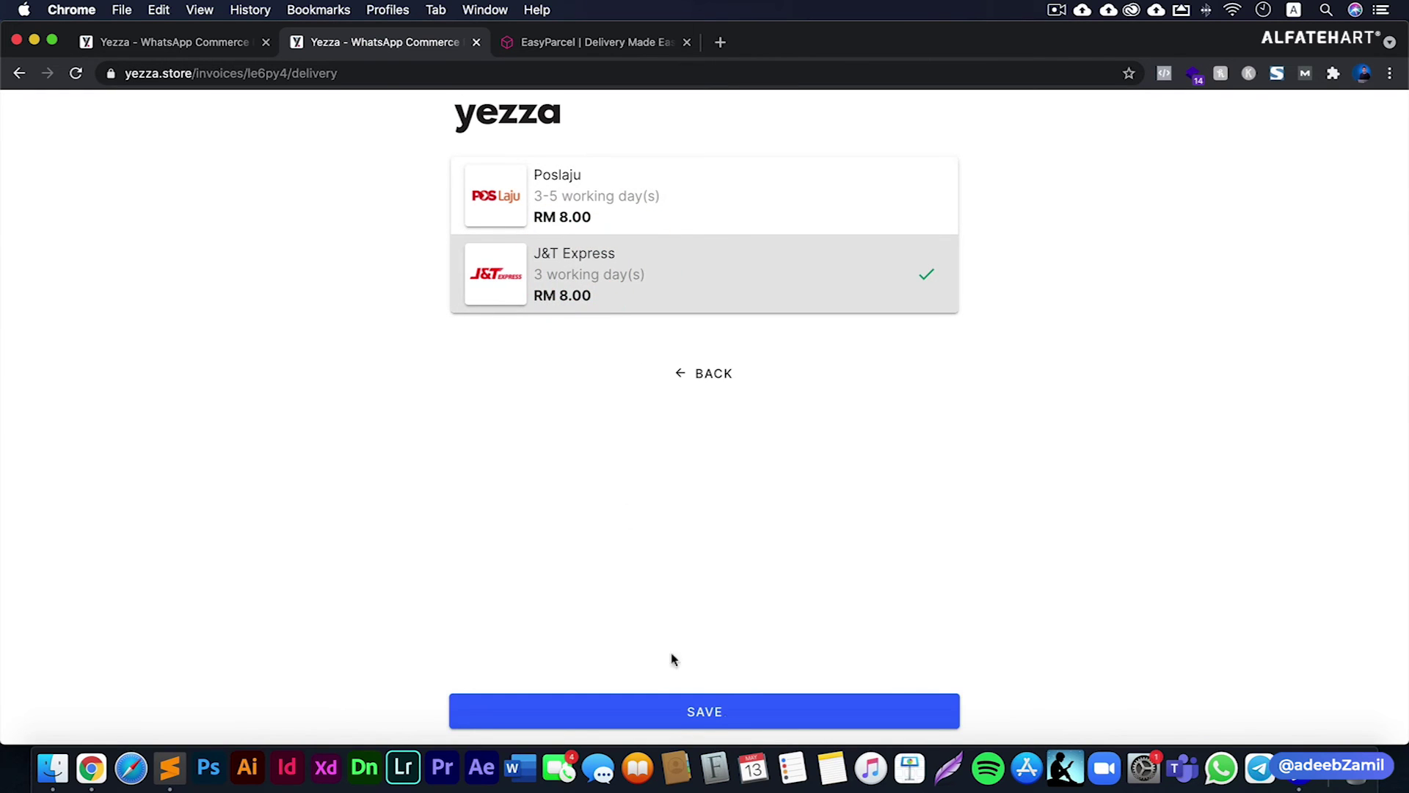
left_click(731, 717)
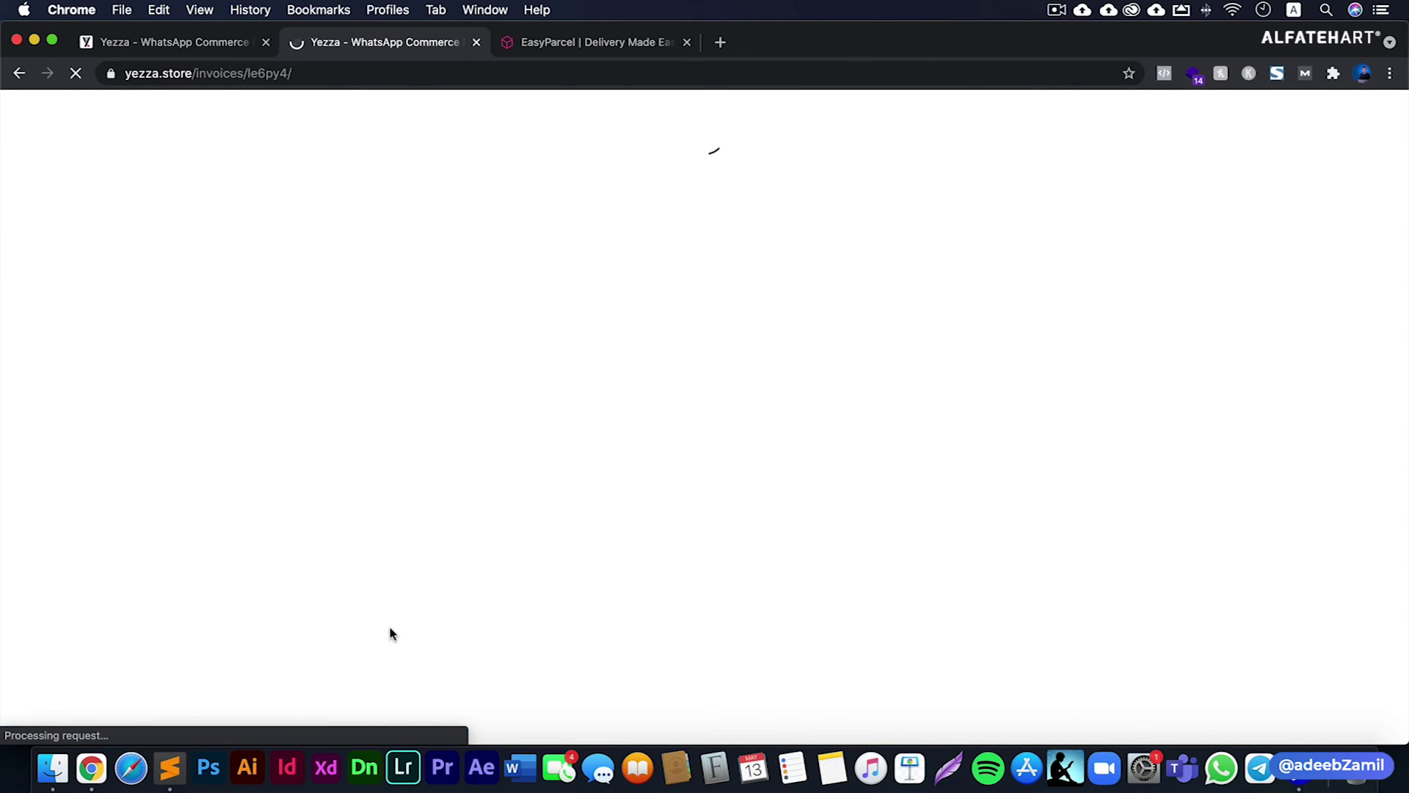
scroll(406, 633, "down", 5)
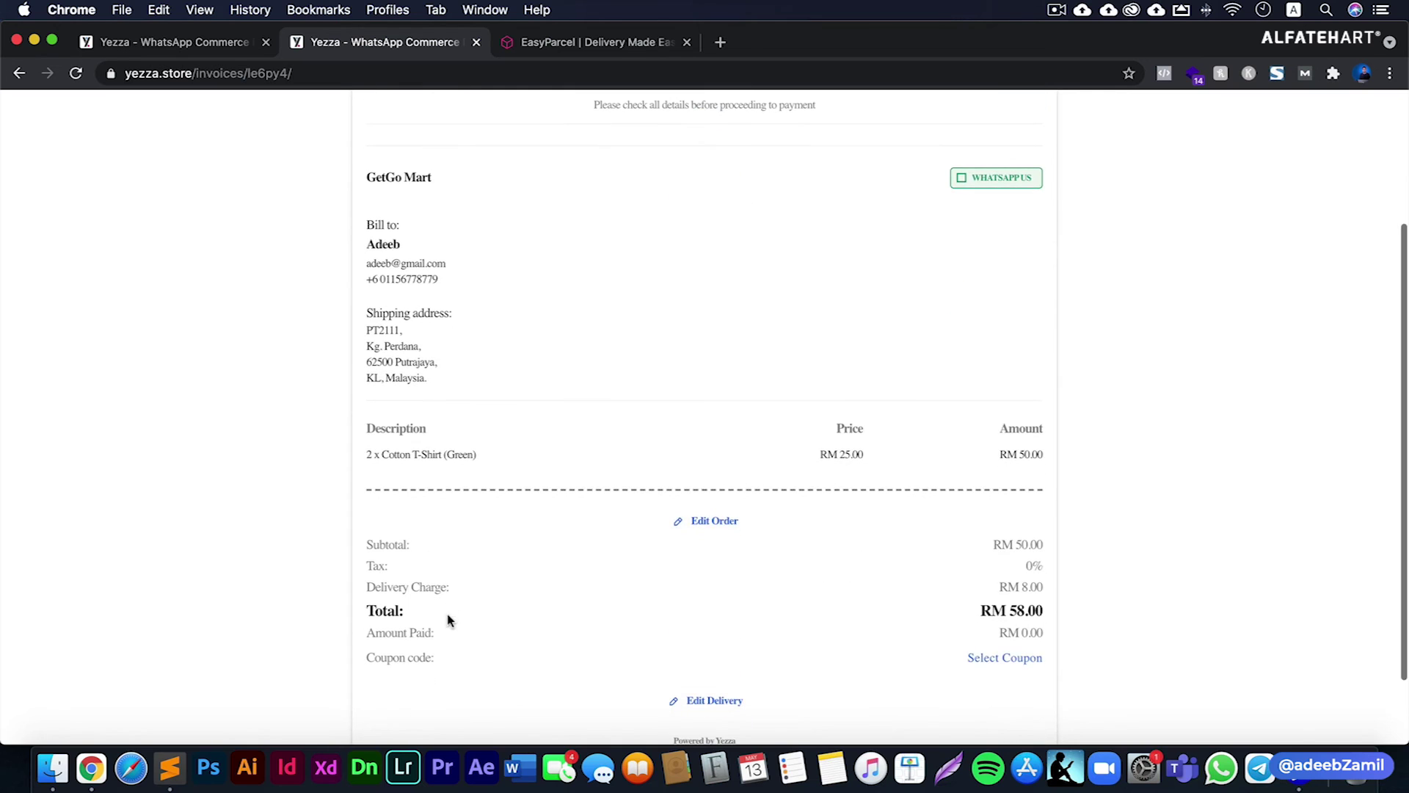
scroll(450, 620, "down", 2)
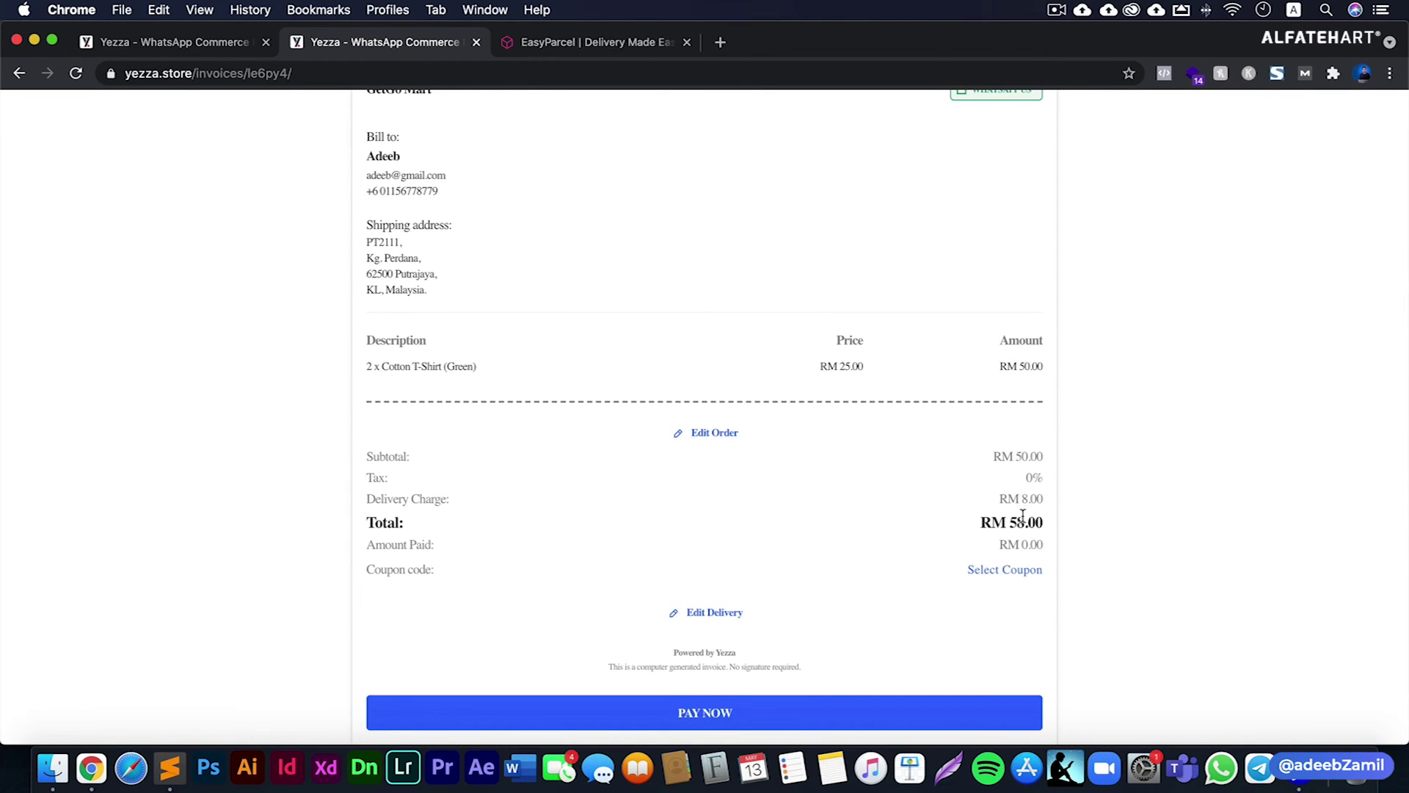
- Apply the FREEPOSTAGE coupon to the order so delivery becomes free
left_click(1011, 569)
left_click(693, 420)
left_click(557, 478)
left_click(923, 486)
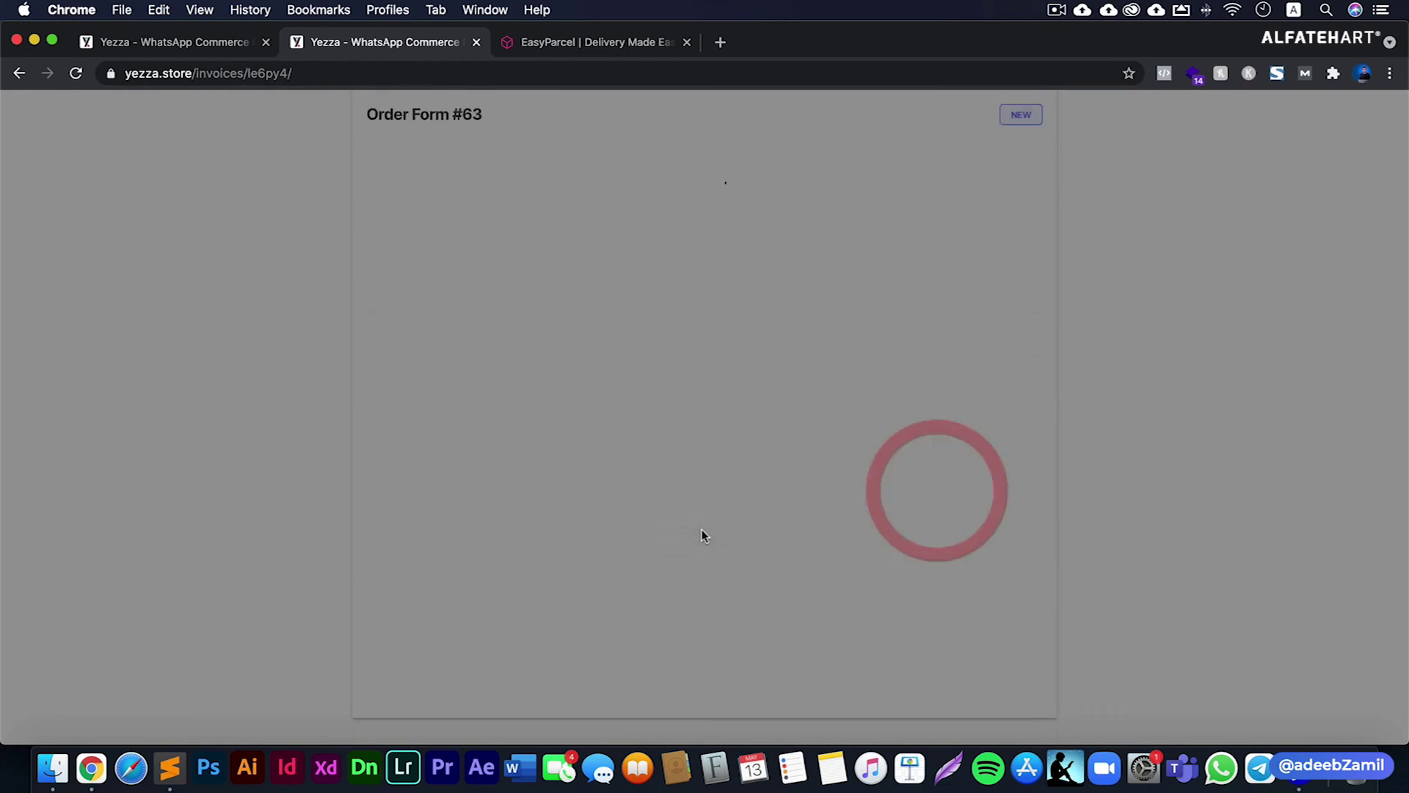
- Proceed to pay the RM 50.00 order total with PAY NOW
scroll(698, 535, "down", 6)
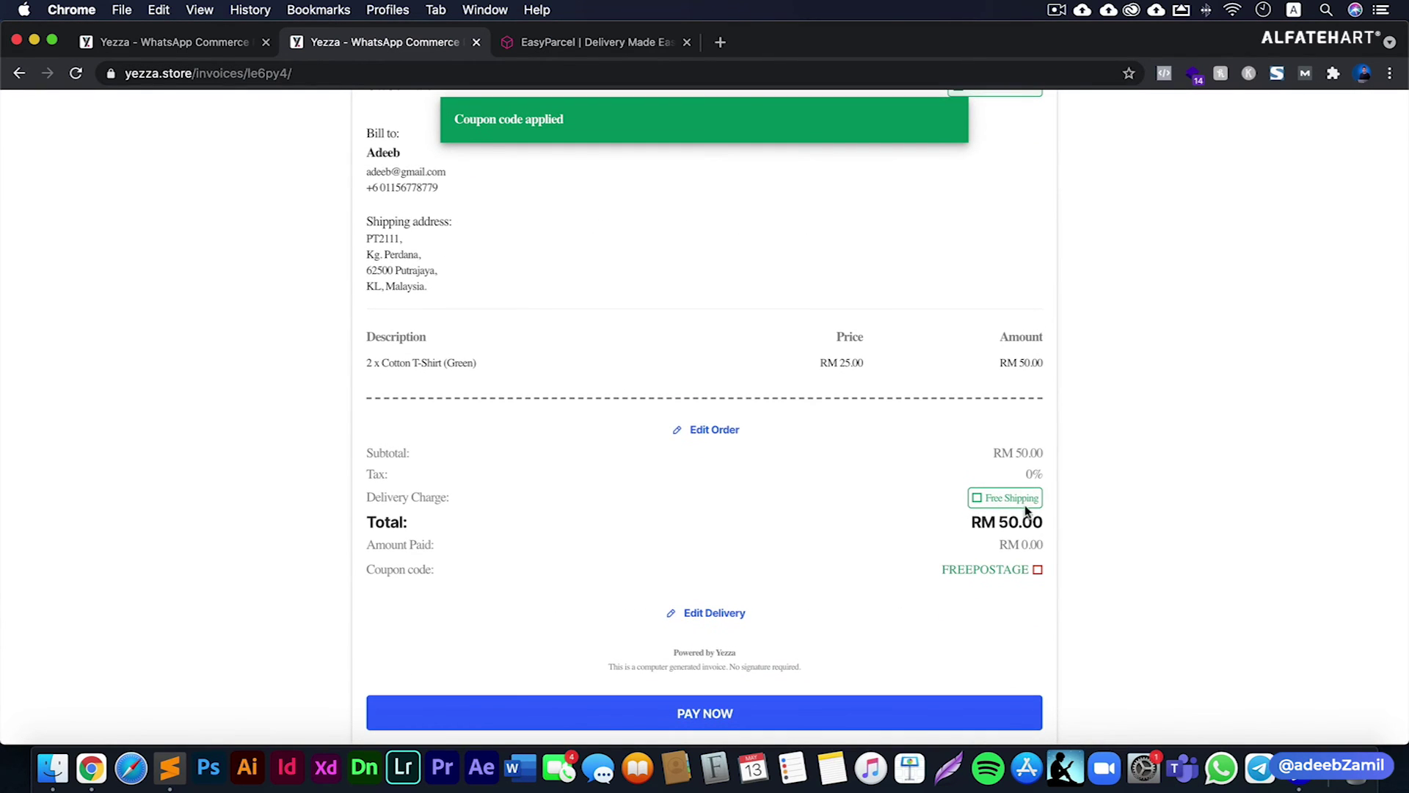
left_click(714, 564)
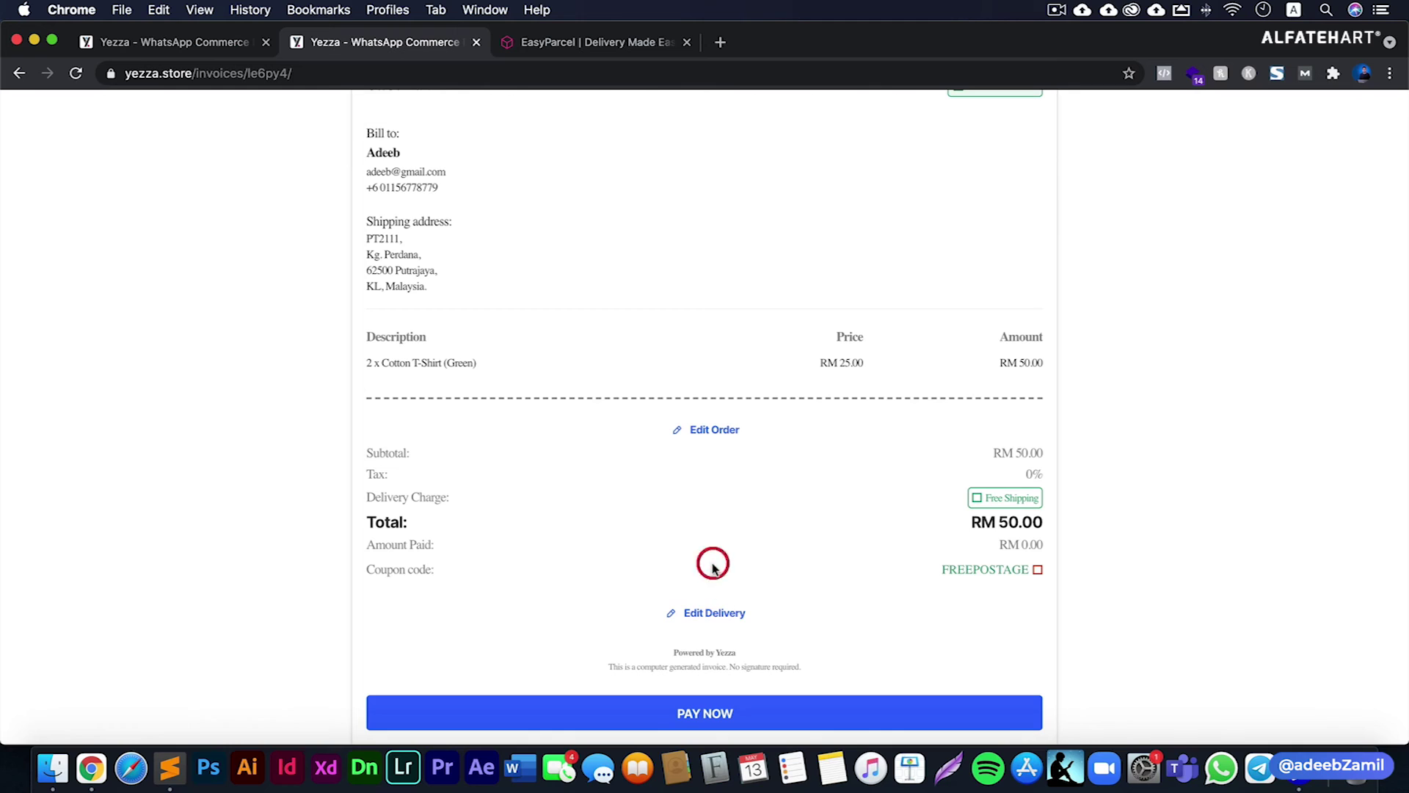
left_click(729, 715)
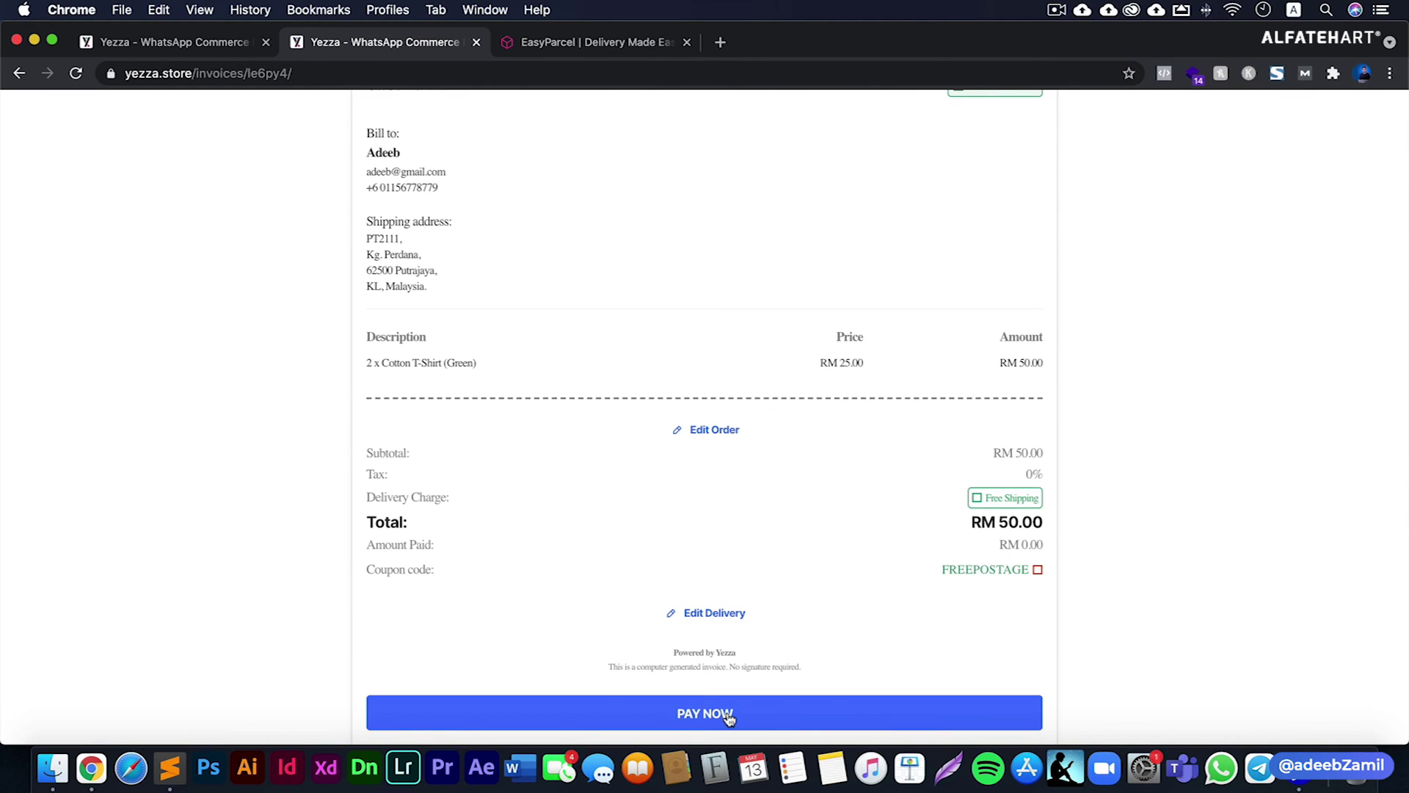